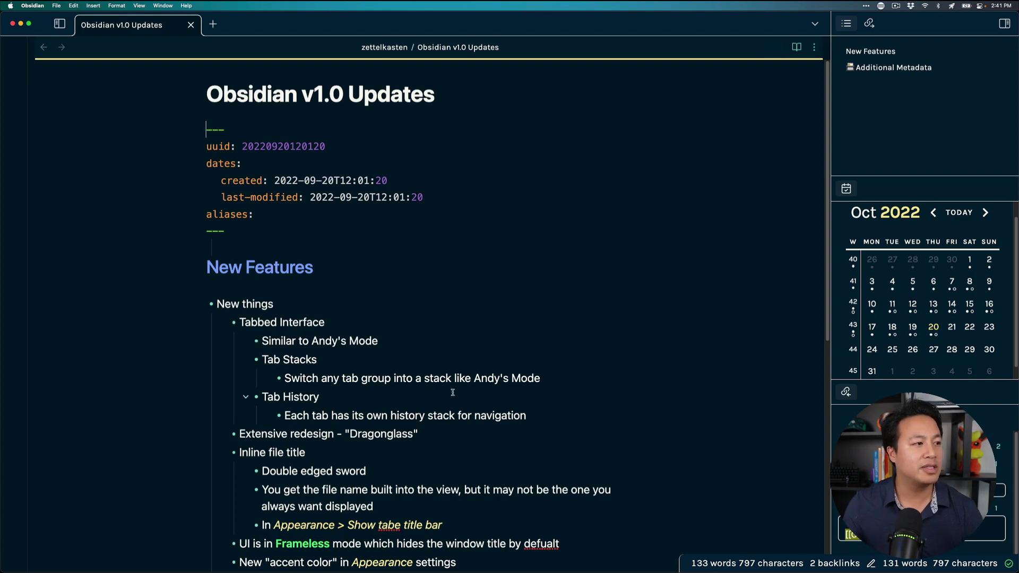
Open a new tab and load the Obsidian Office Hours (018) note in it
left_click(584, 357)
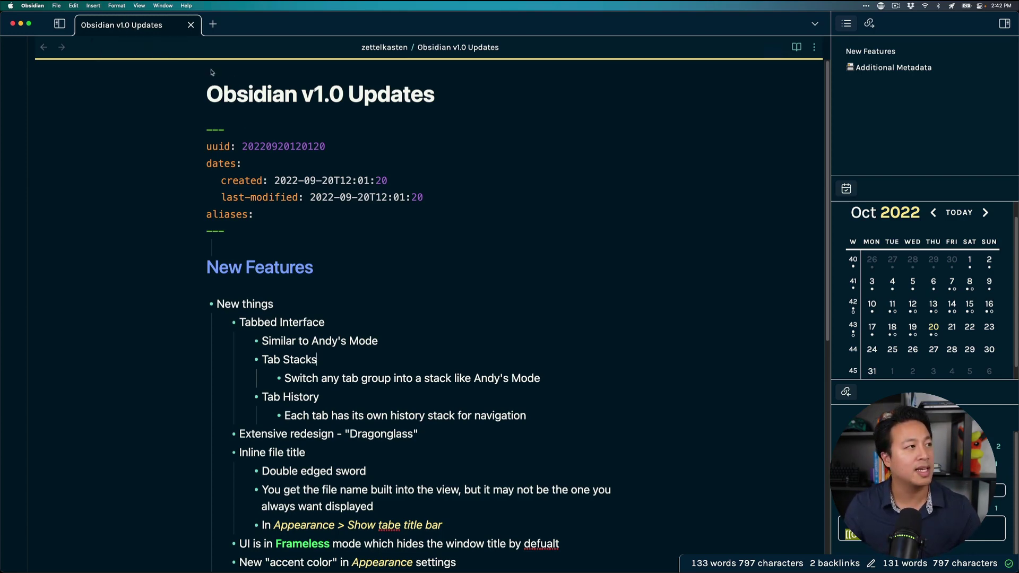
key("super+t")
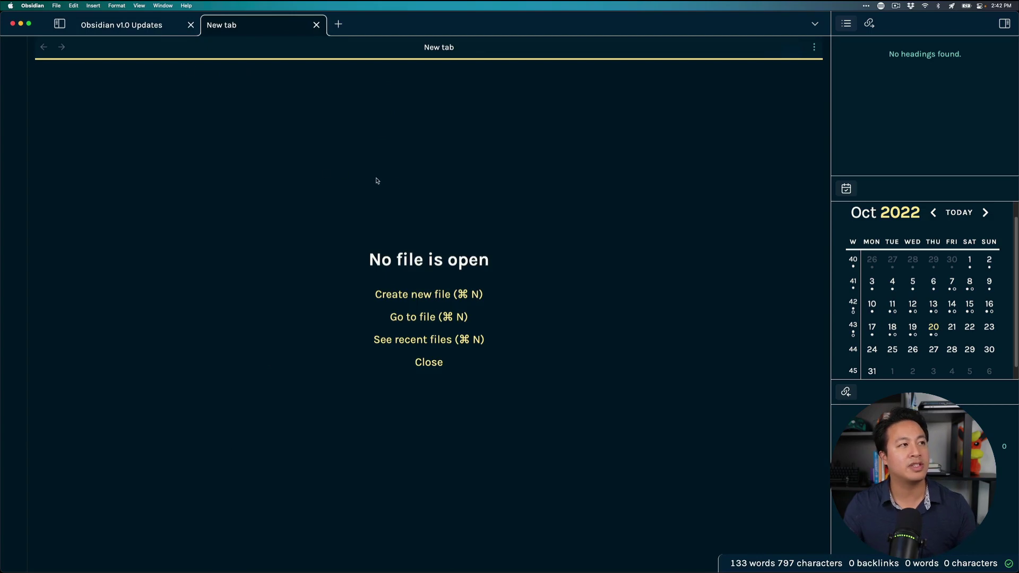
key("super+o")
type("obsid")
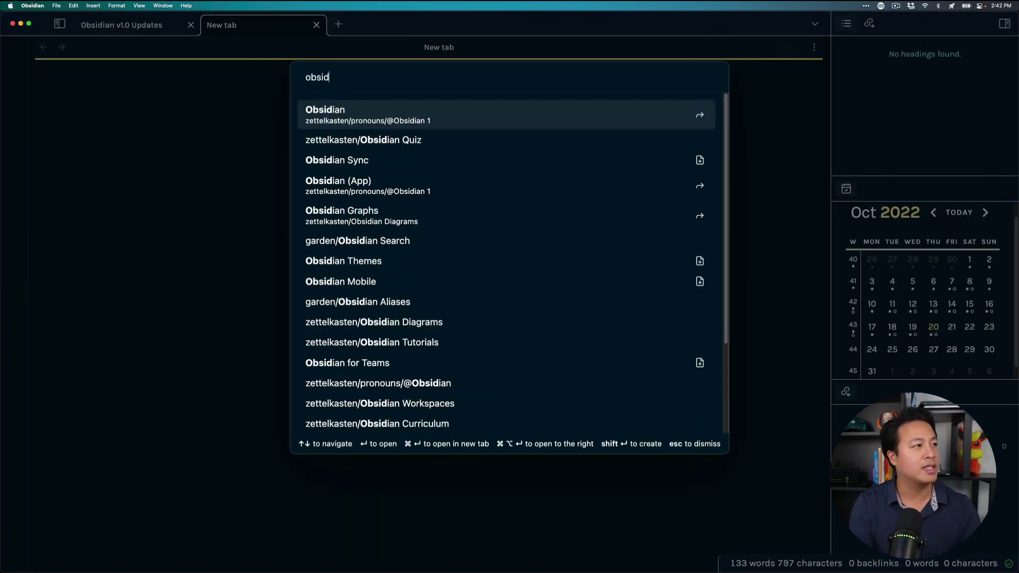
type("ian v0.")
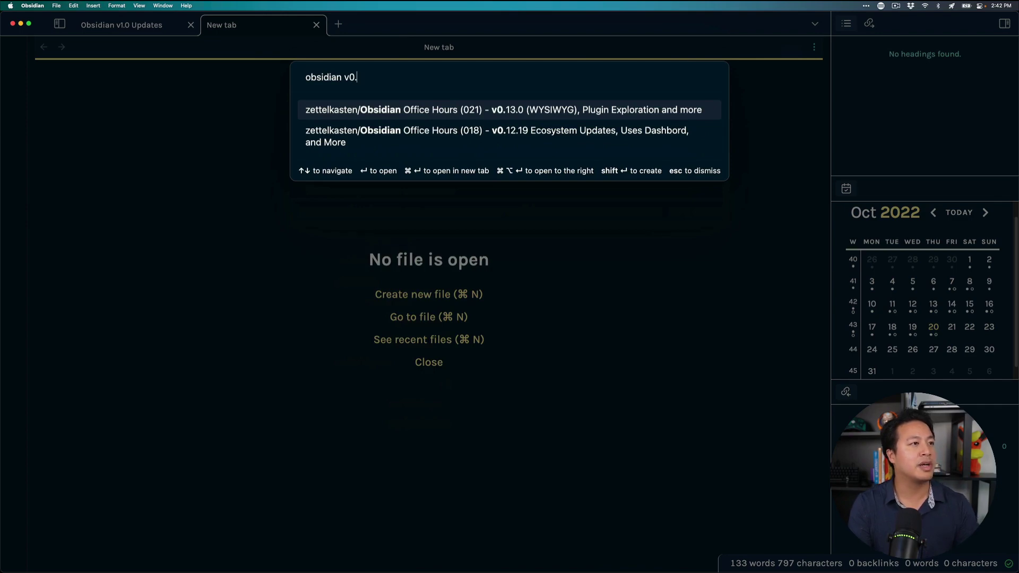
key("Down")
key("Return")
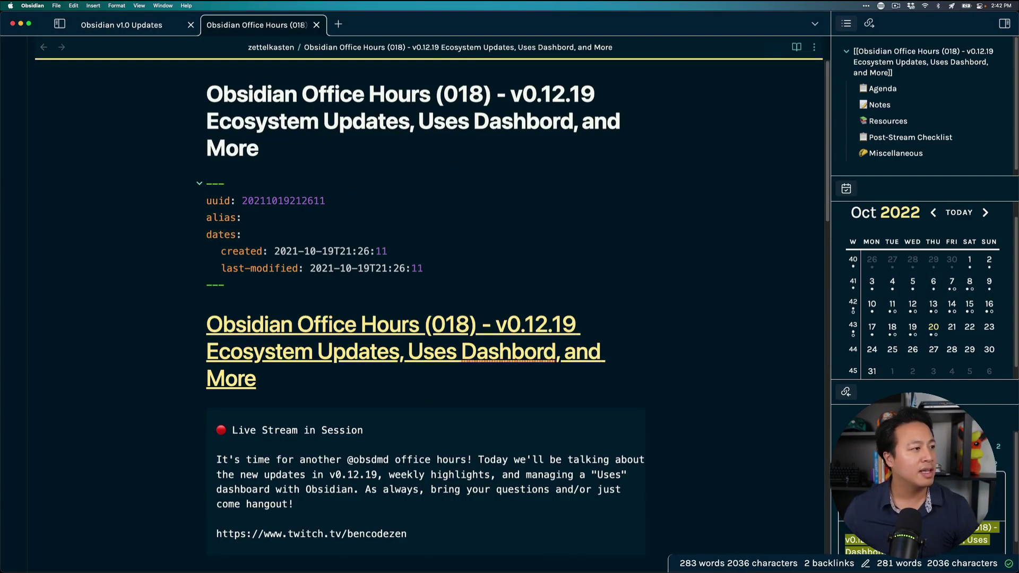
Open the Obsidian Publish Vue note in the same tab
left_click(320, 253)
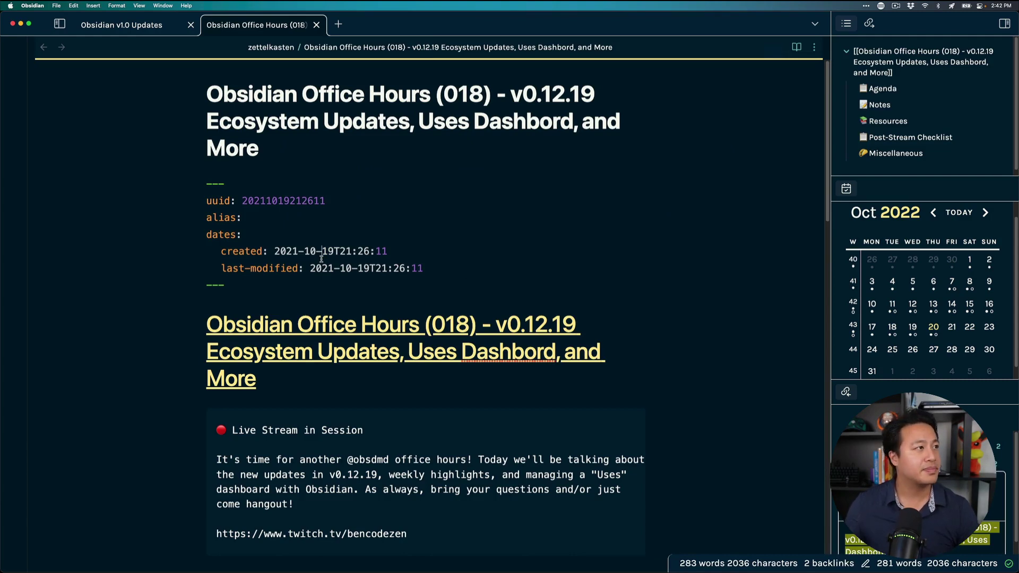
key("super+o")
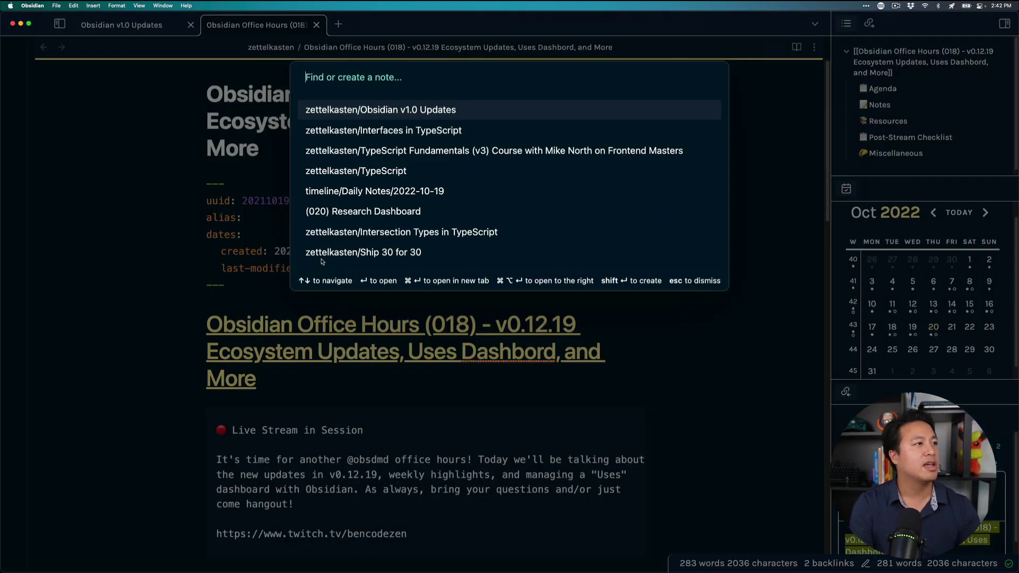
type("obsidian v")
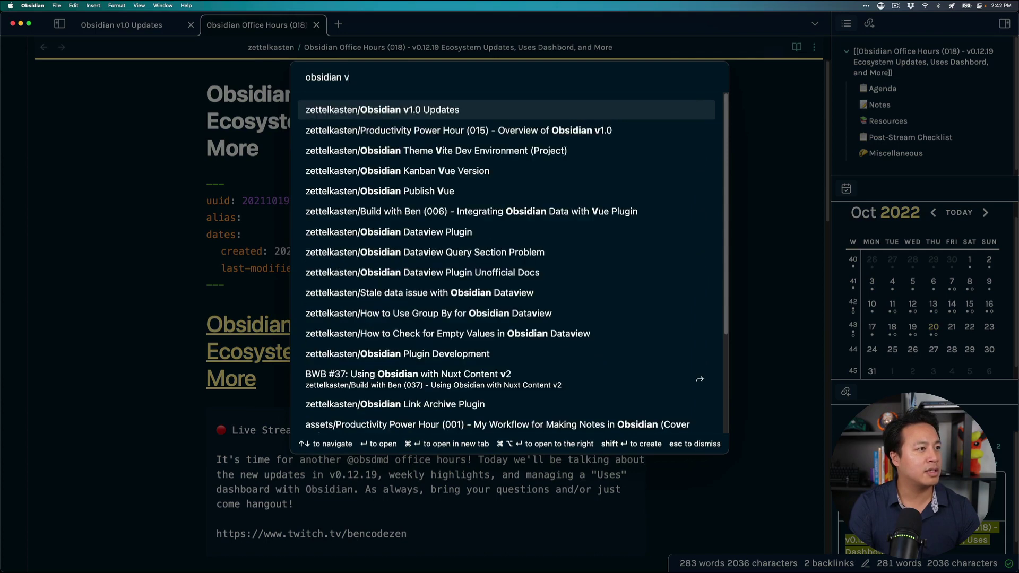
key("Down")
key("Down")
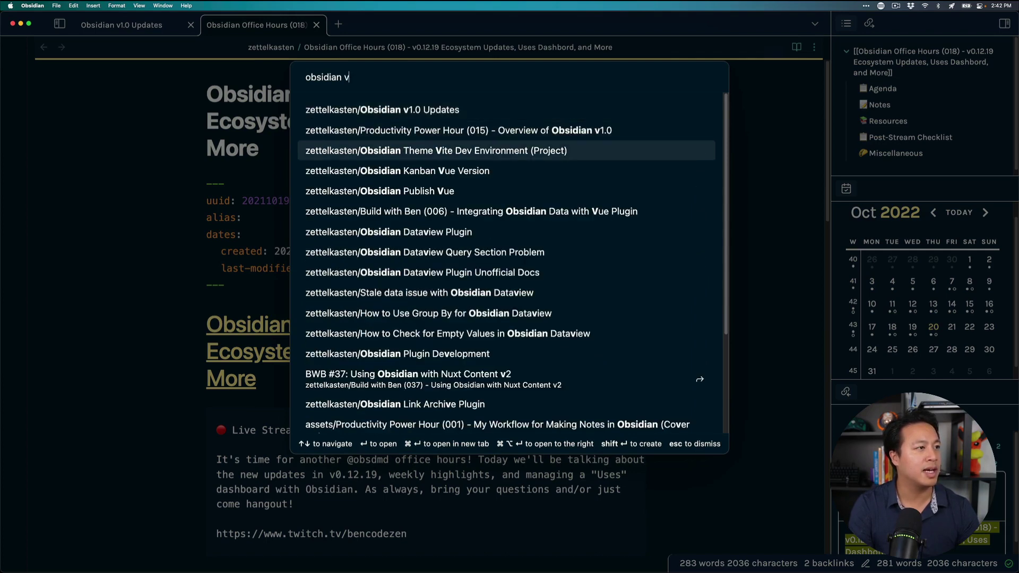
key("Down")
key("Down")
key("Return")
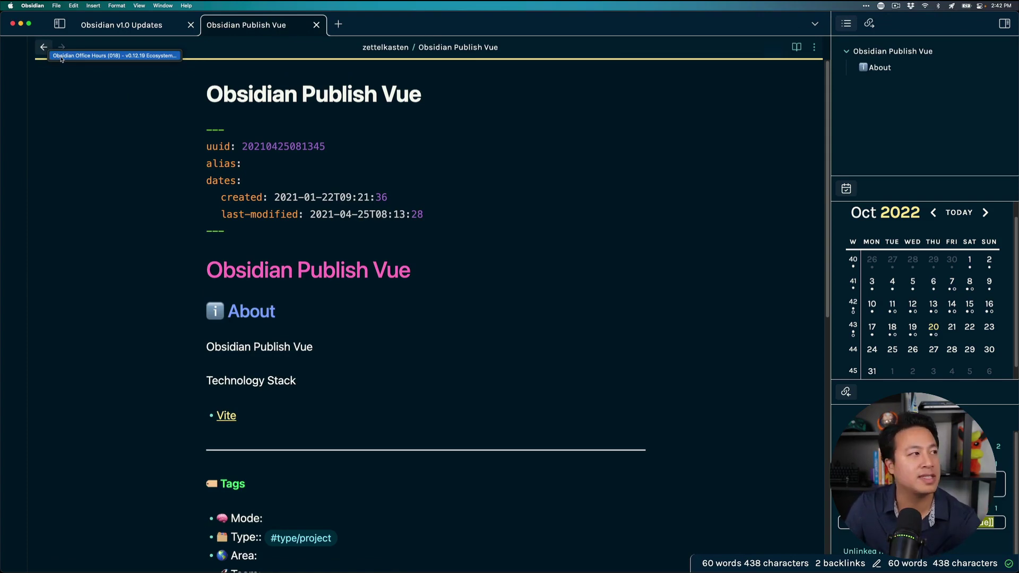
Go back in history to the Office Hours (018) note and skim it
left_click(61, 56)
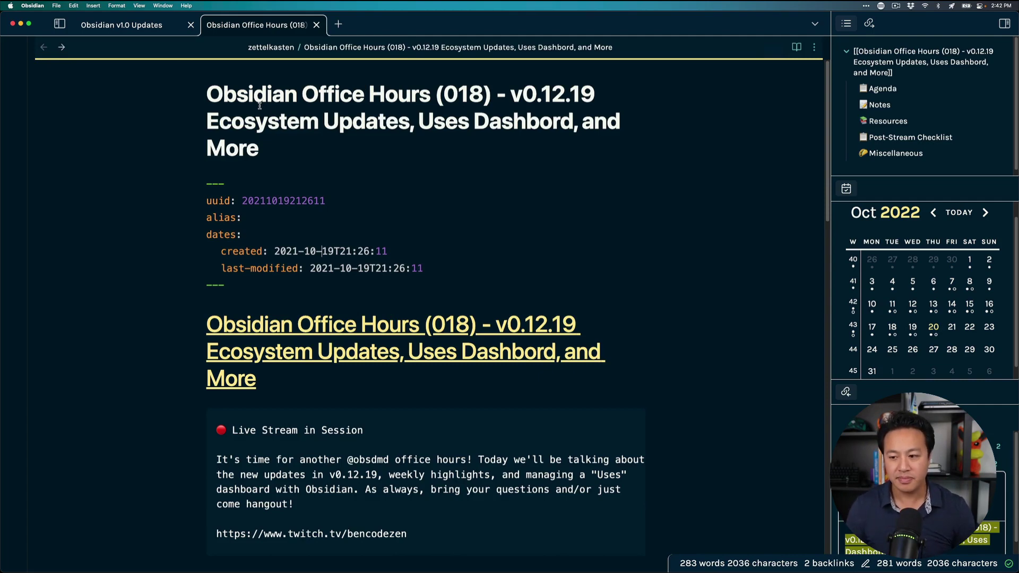
scroll(318, 195, "down", 5)
scroll(398, 191, "up", 5)
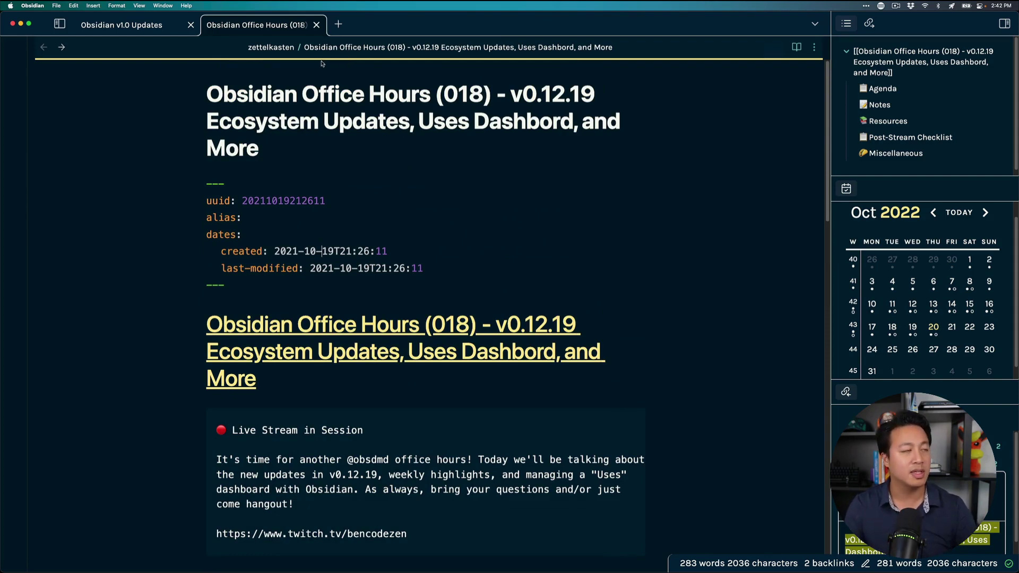
Split the note right, switch to the v1.0 Updates tab, and close the right pane
key("super+backslash")
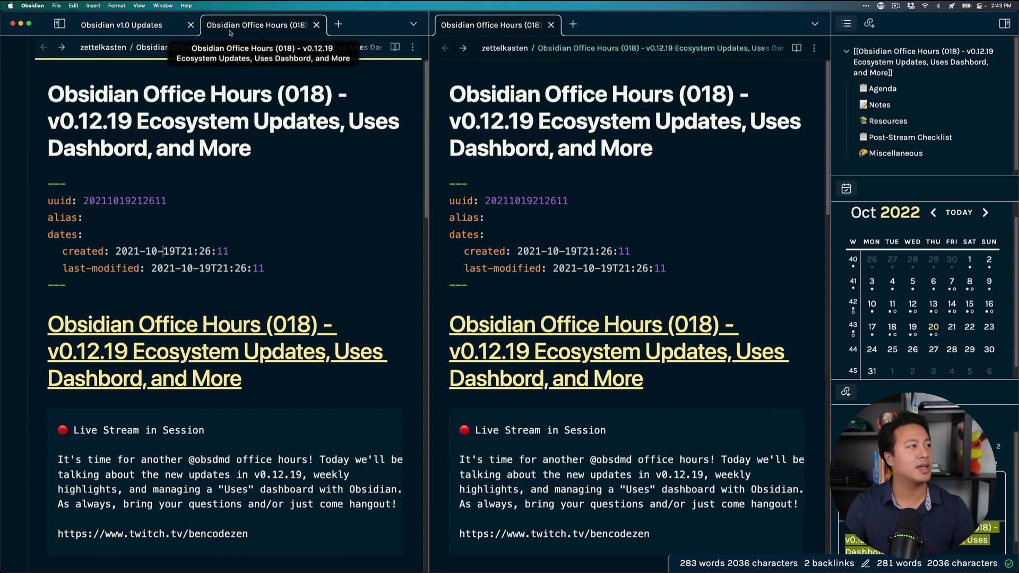
left_click(658, 176)
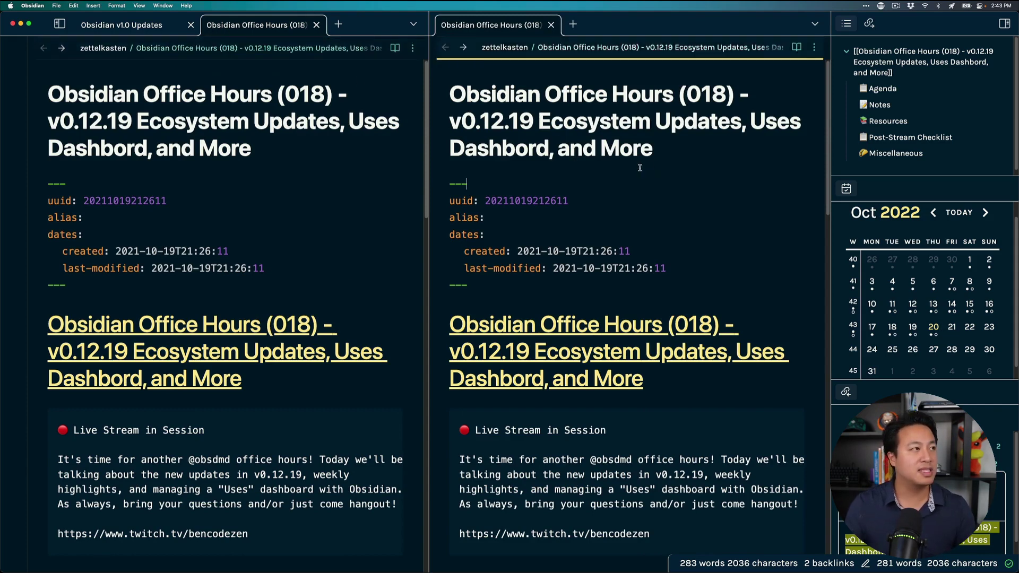
left_click(125, 25)
left_click(652, 173)
key("super+w")
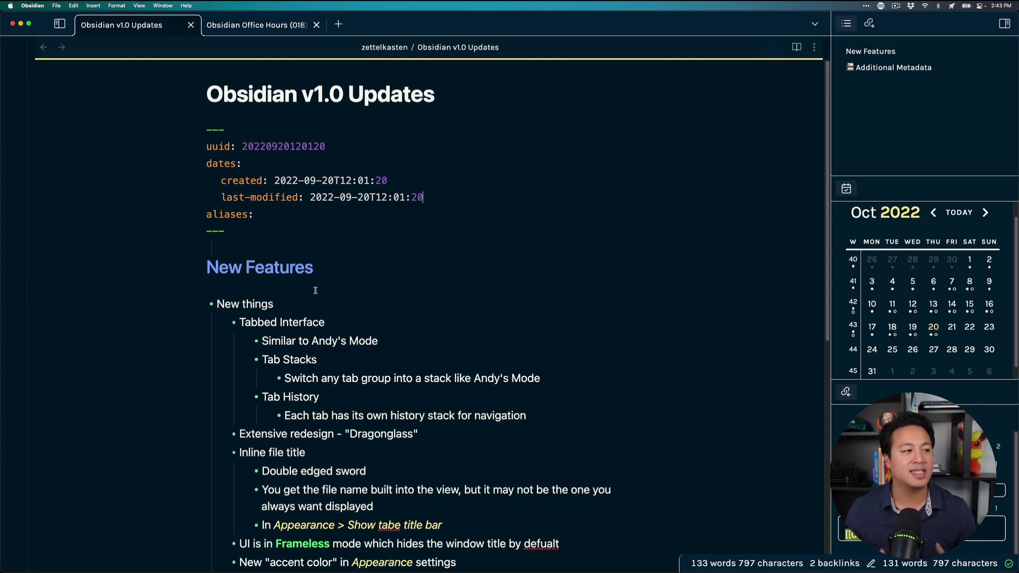
Turn on stacked tabs from the command palette and bring the Office Hours note into view
key("cmd+p")
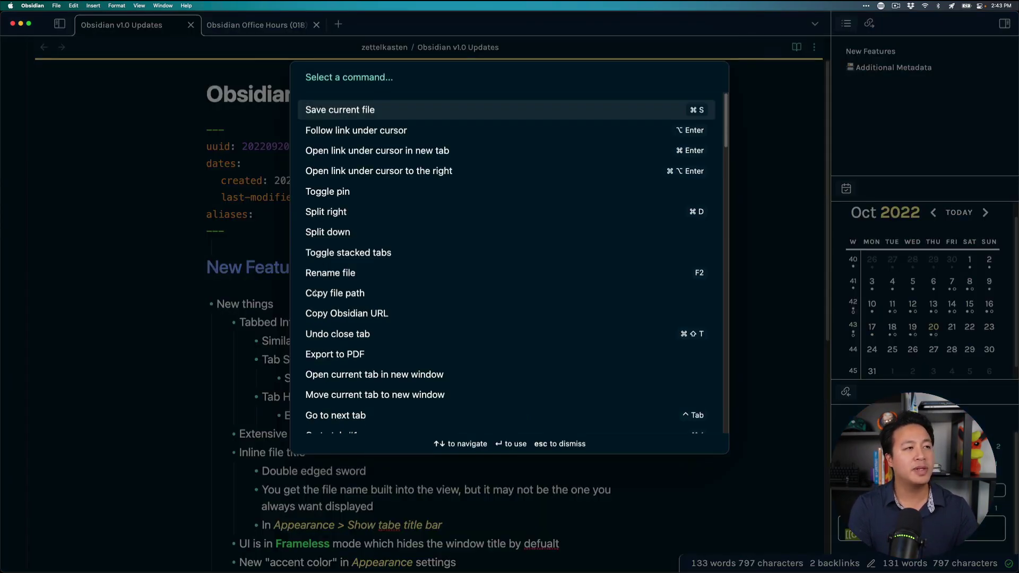
type("tab")
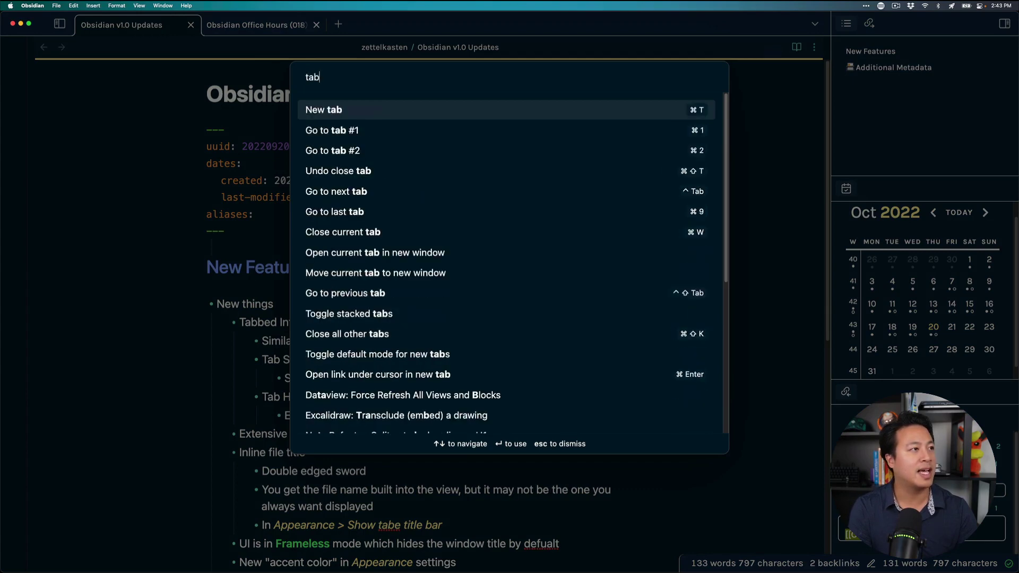
type(" stac")
key("BackSpace")
key("BackSpace")
key("BackSpace")
key("BackSpace")
key("BackSpace")
key("BackSpace")
key("BackSpace")
key("BackSpace")
type("stack")
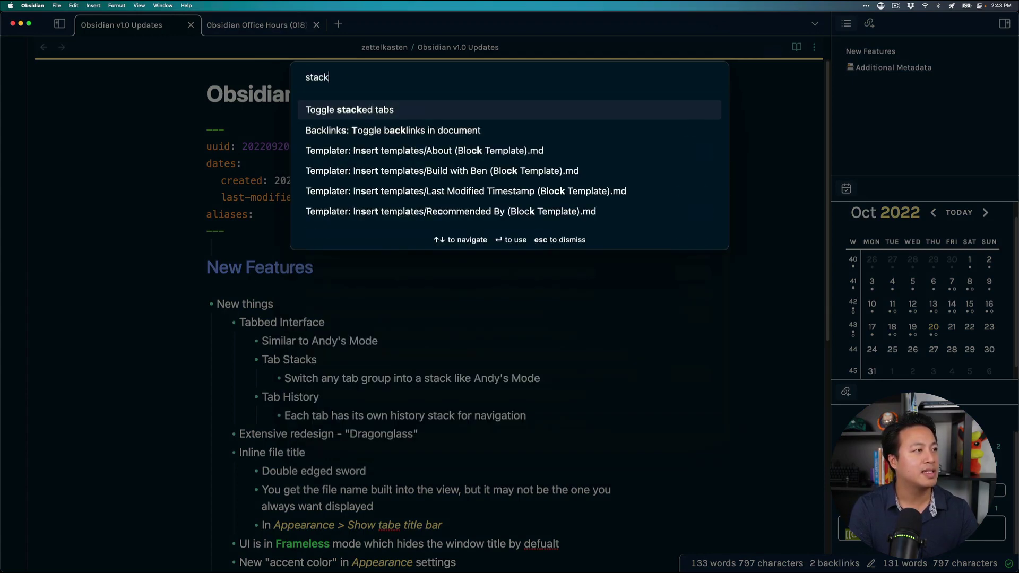
key("Return")
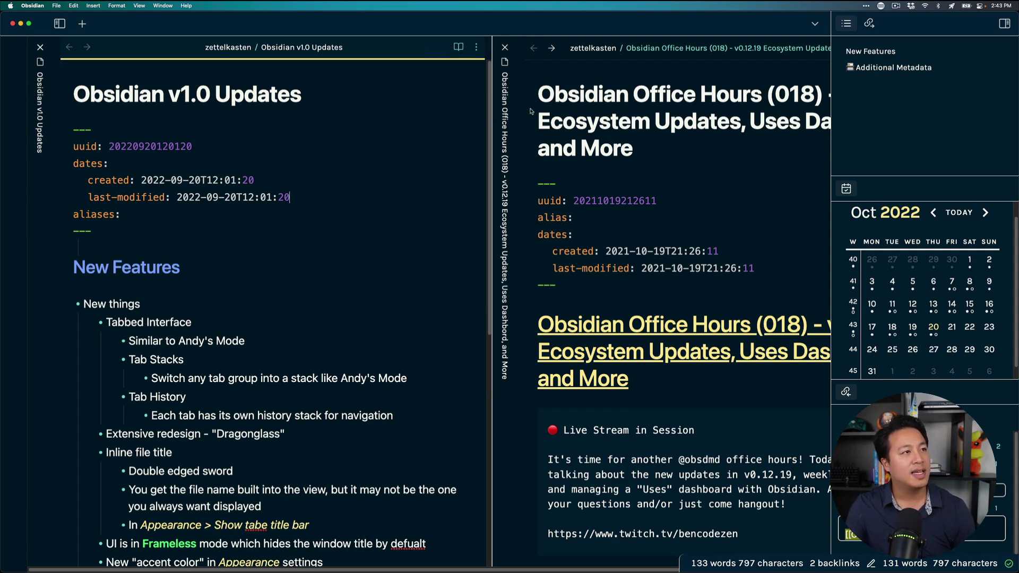
left_click(665, 153)
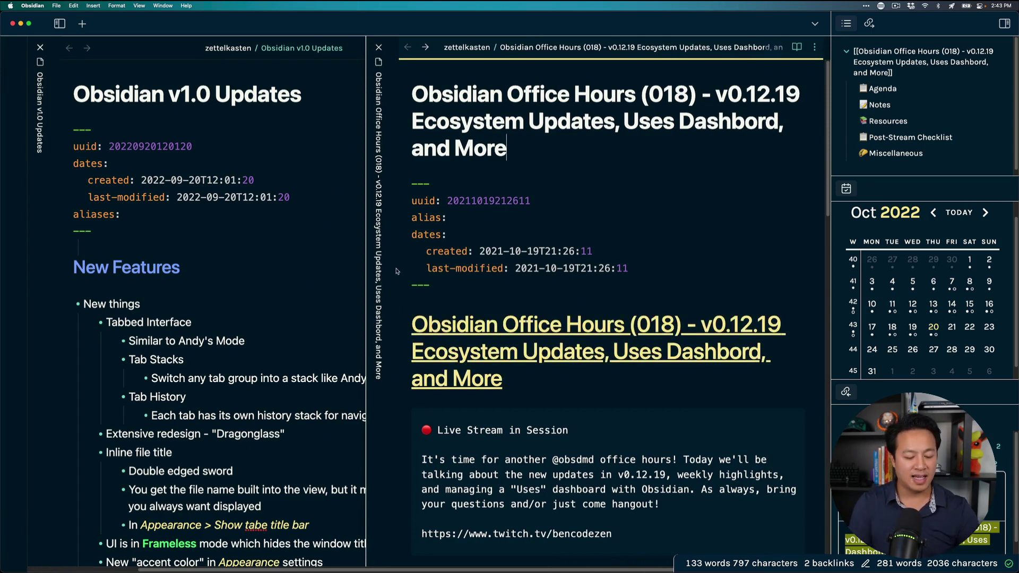
Add many empty tabs and expand several tabs within the stack
key("super+t")
key("super+t")
key("super+t")
key("super+t")
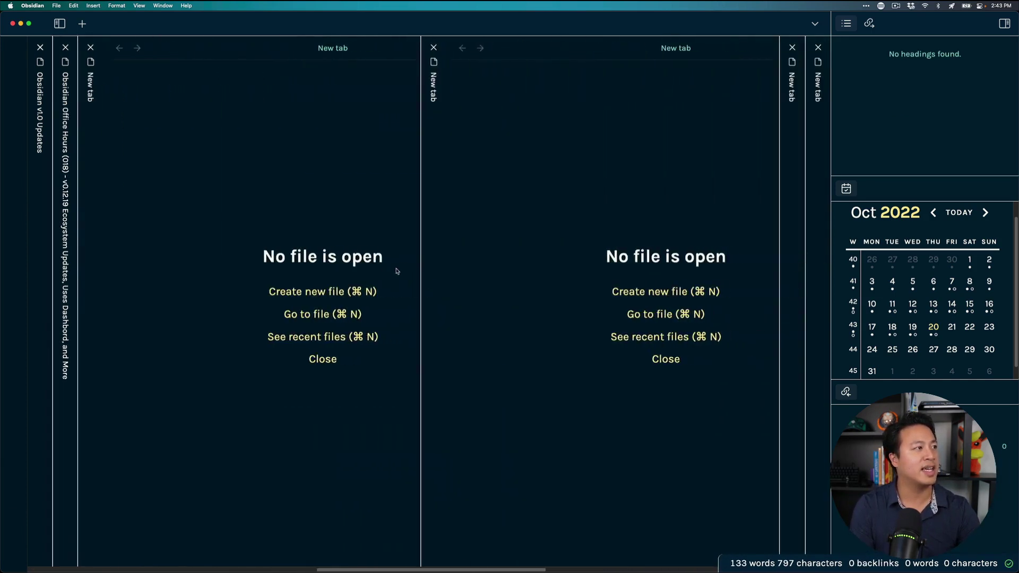
key("super+t")
key("super+t")
key("super+t")
key("super+t")
key("super+t")
key("super+t")
key("super+t")
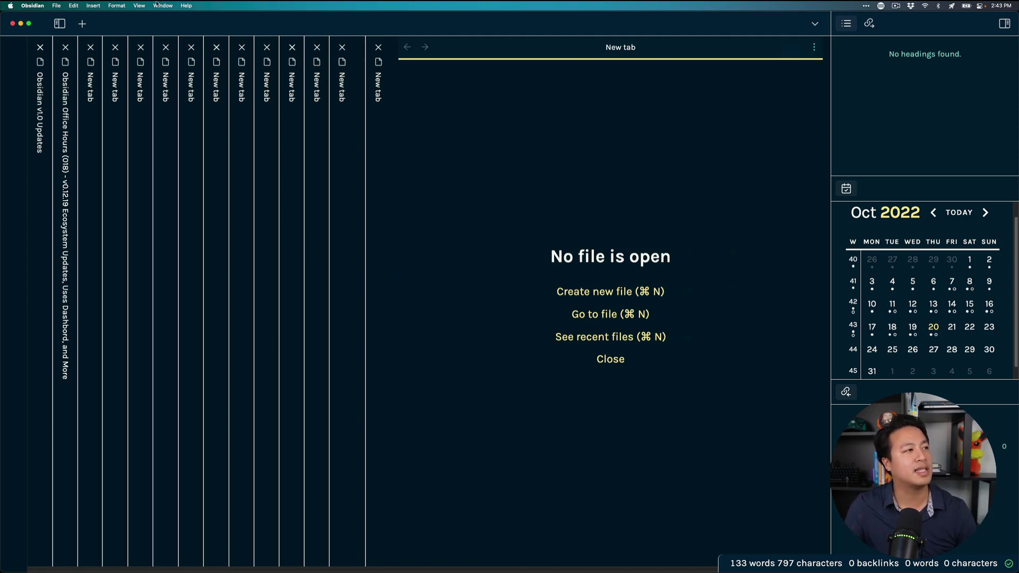
left_click(164, 137)
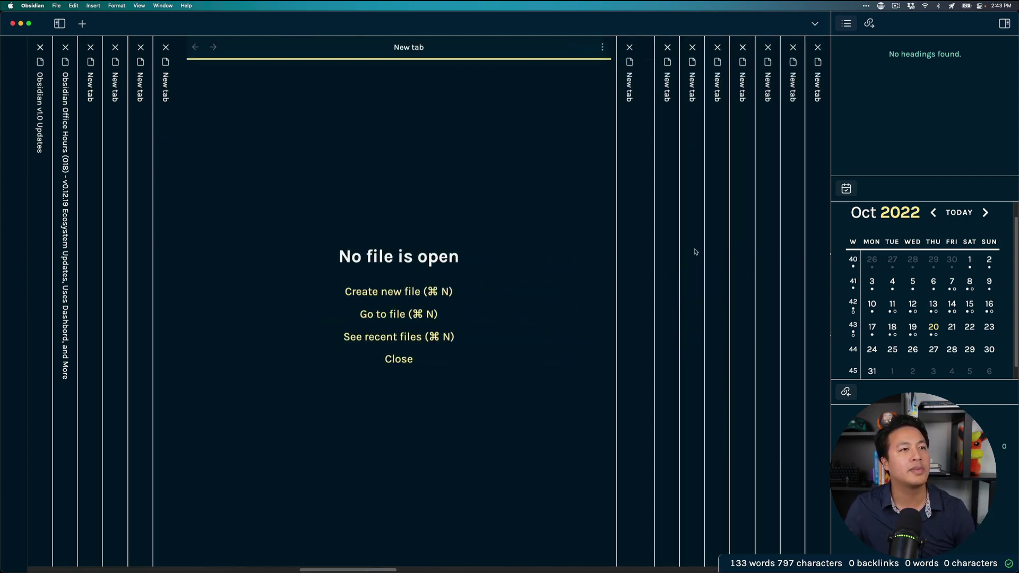
left_click(740, 247)
left_click(110, 297)
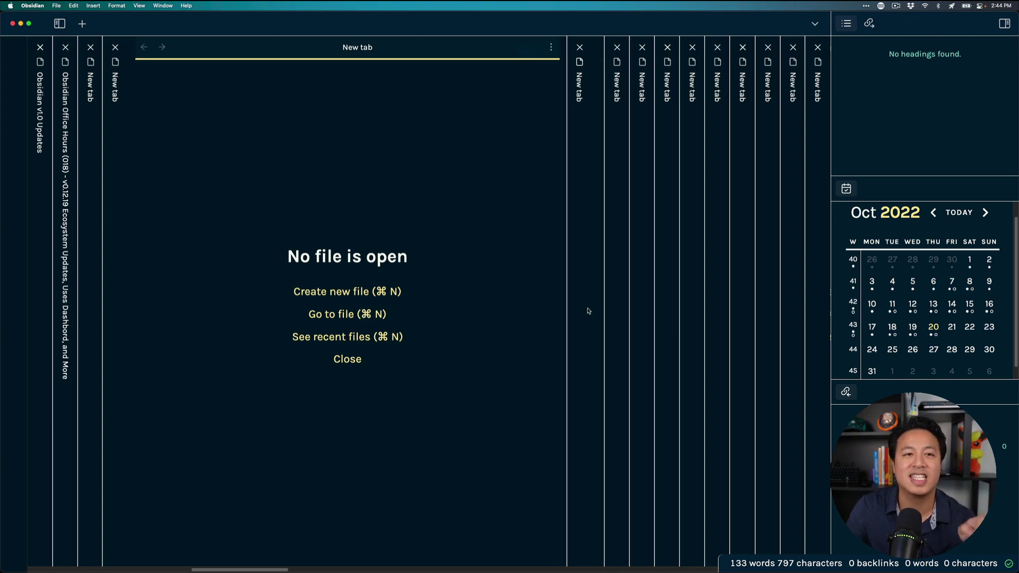
Toggle stacked tabs off and then back on
key("super+p")
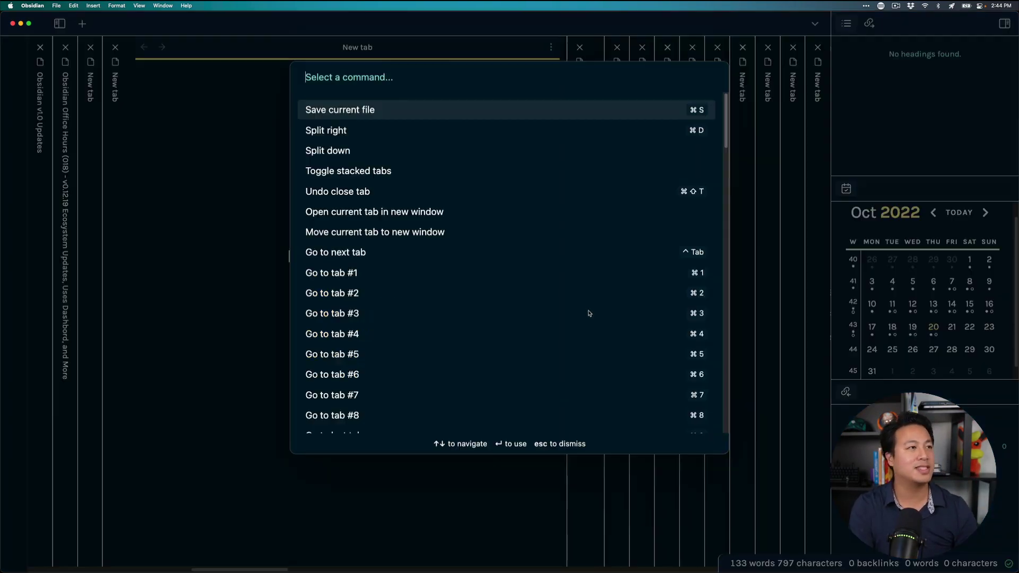
type("stacke")
key("Return")
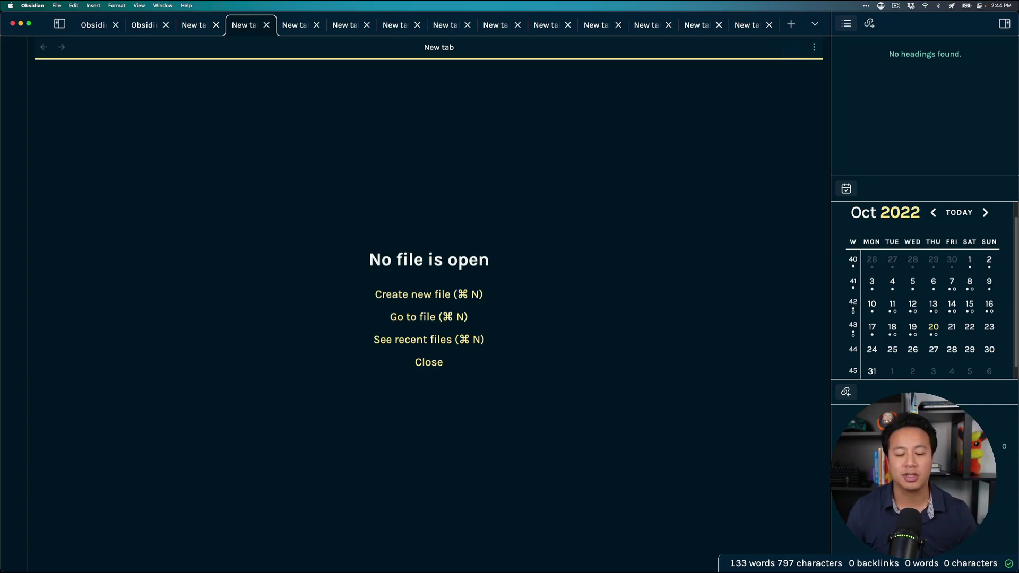
key("super+p")
type("stacked")
key("Return")
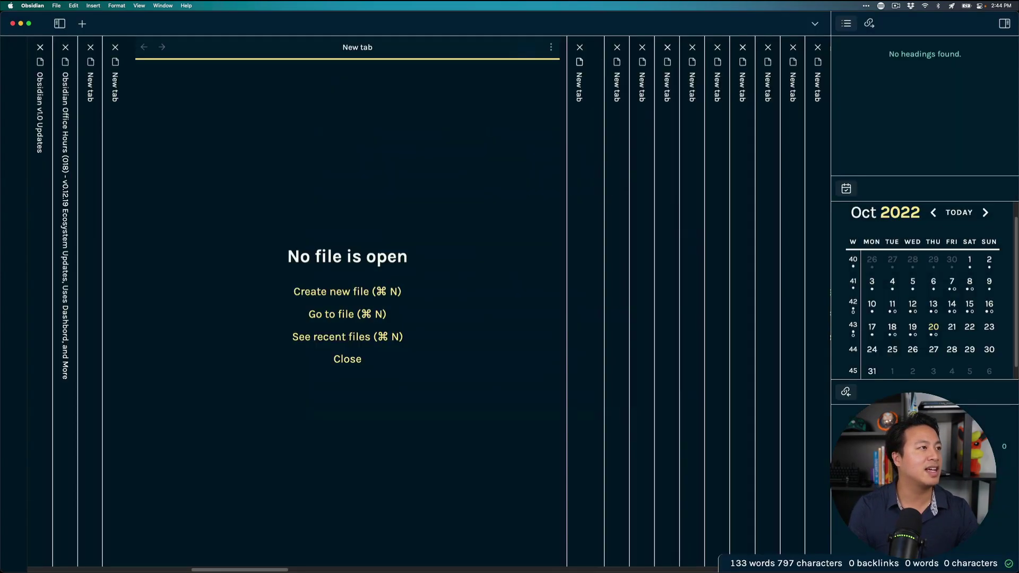
Scroll across the stack and close the remaining empty tabs
scroll(589, 313, "right", 10)
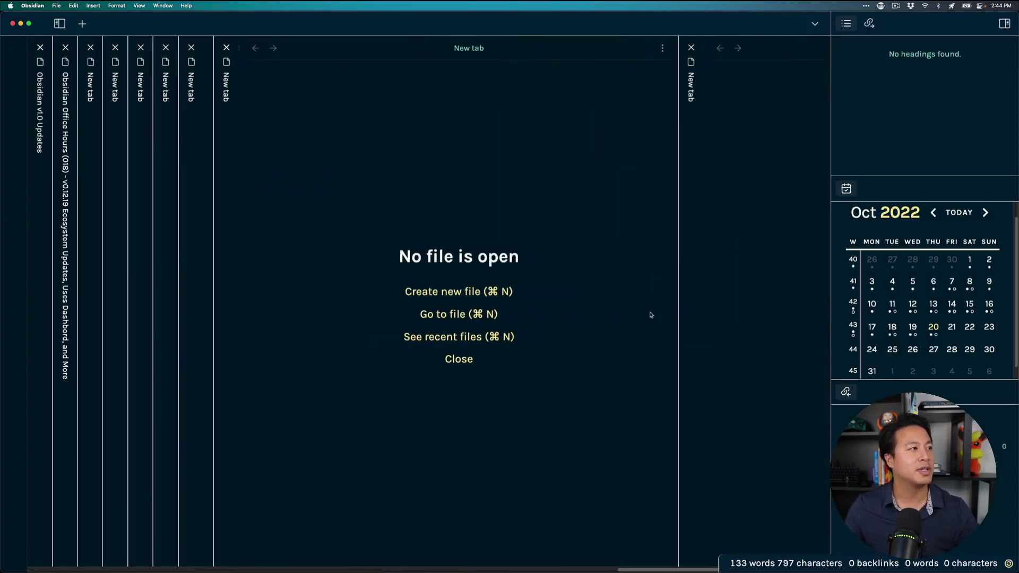
scroll(652, 286, "left", 10)
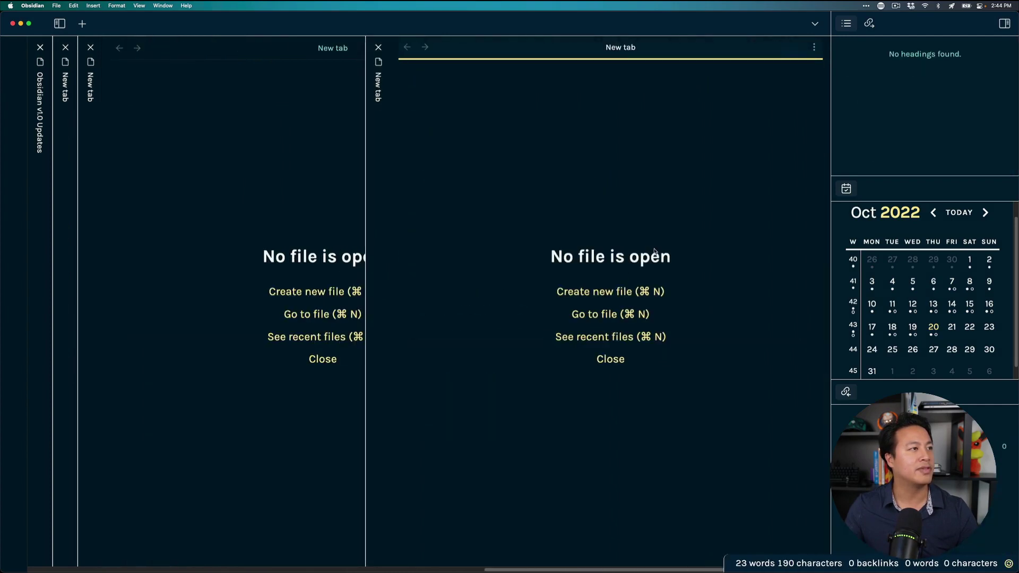
key("super+w")
key("super+w")
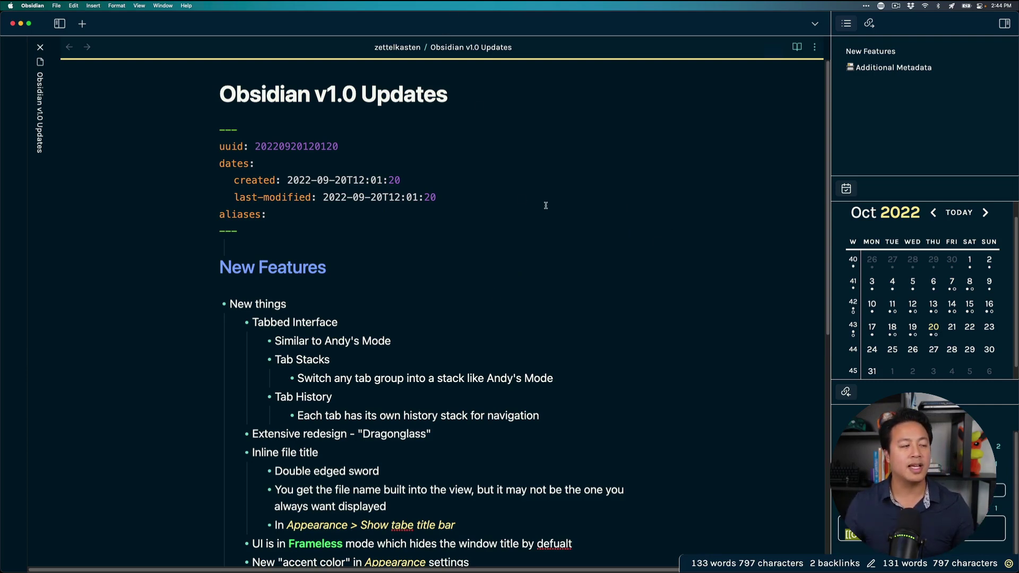
Select the word Updates in the inline title, then the whole frontmatter block
scroll(435, 366, "down", 2)
scroll(410, 159, "up", 2)
double_click(397, 92)
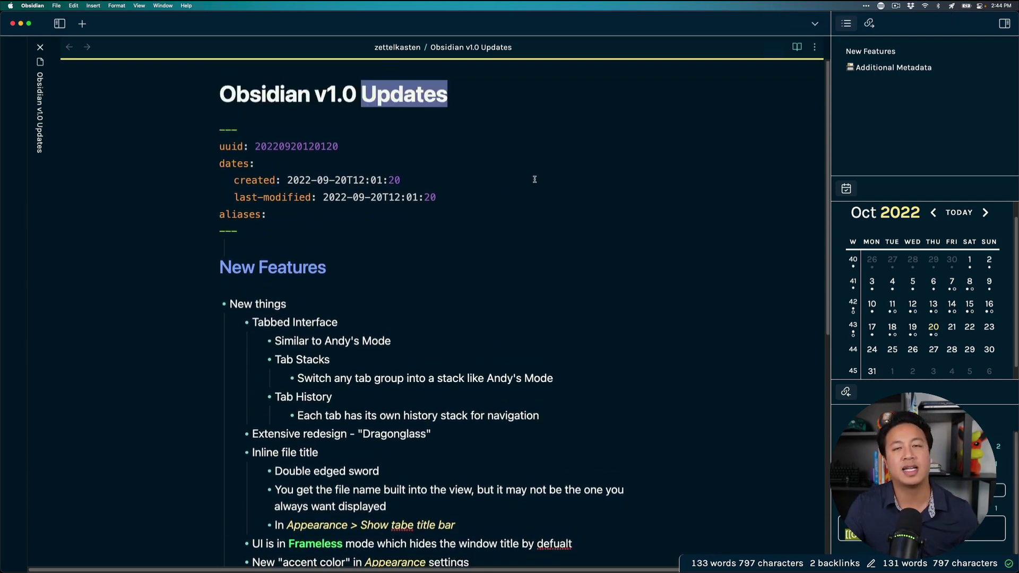
left_click(390, 118)
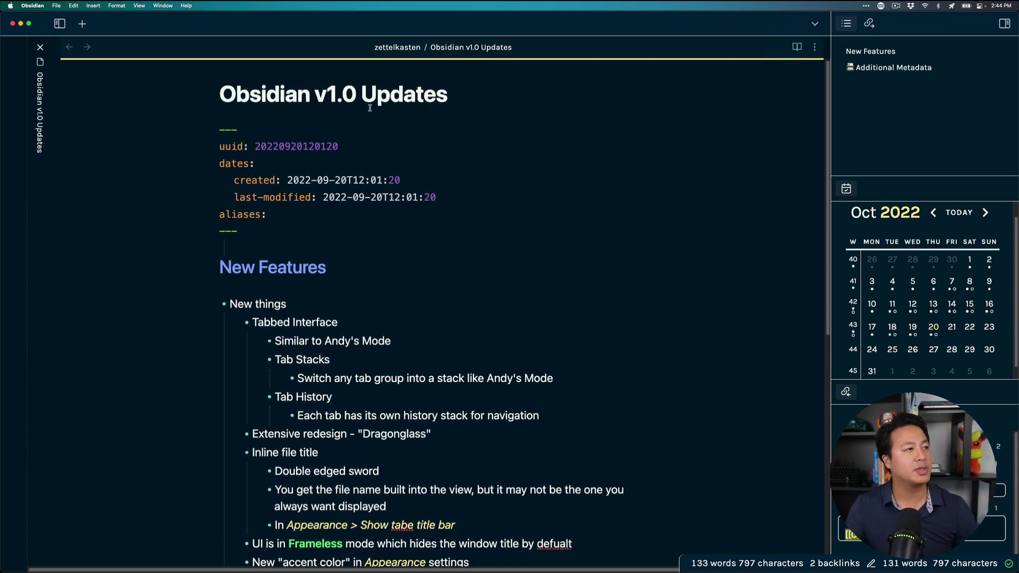
left_click_drag(274, 233, 141, 80)
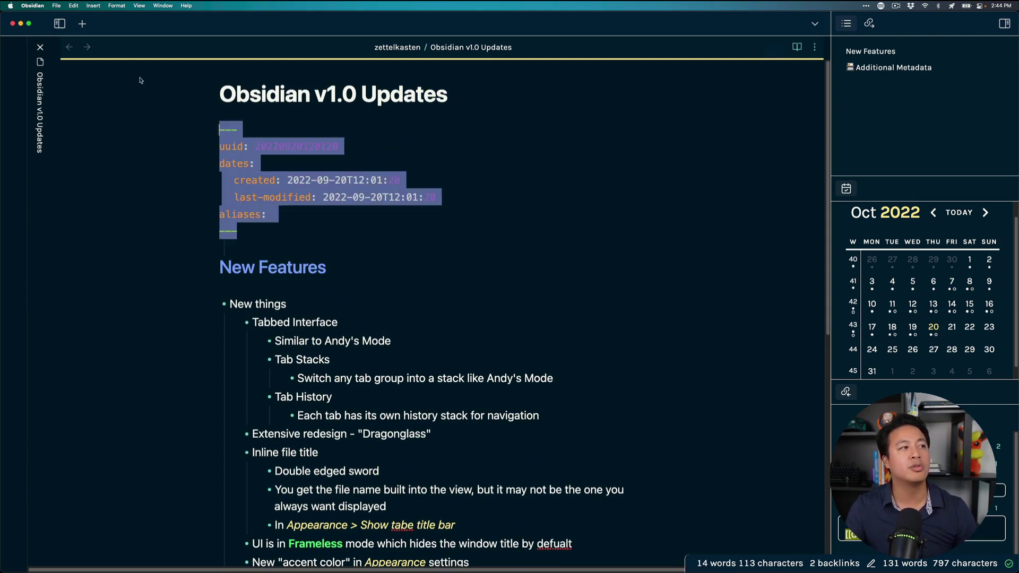
Add a '# [[Obsidian v1.0 Updates]]' heading directly below the frontmatter
left_click(328, 231)
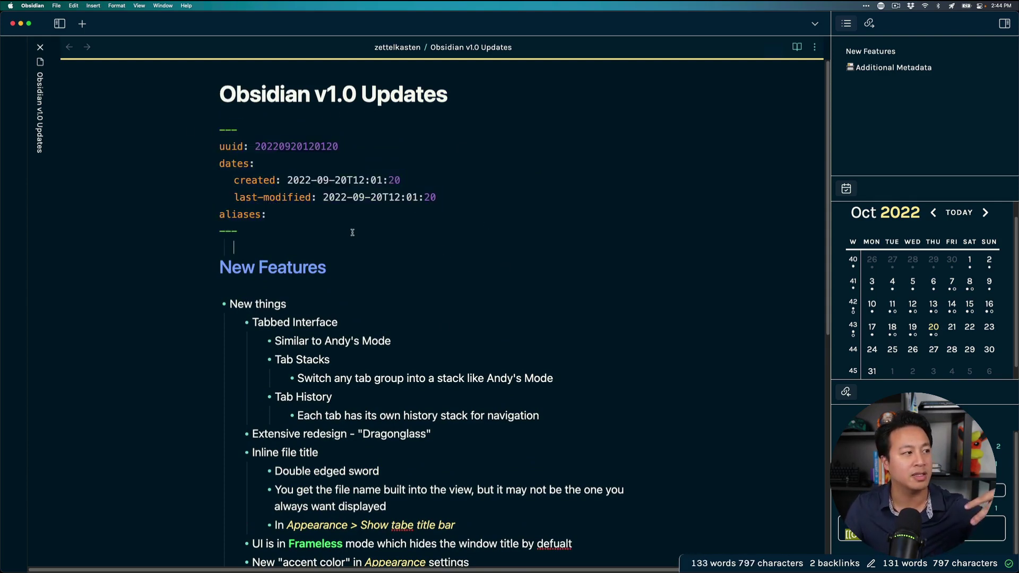
key("Return")
type("# ")
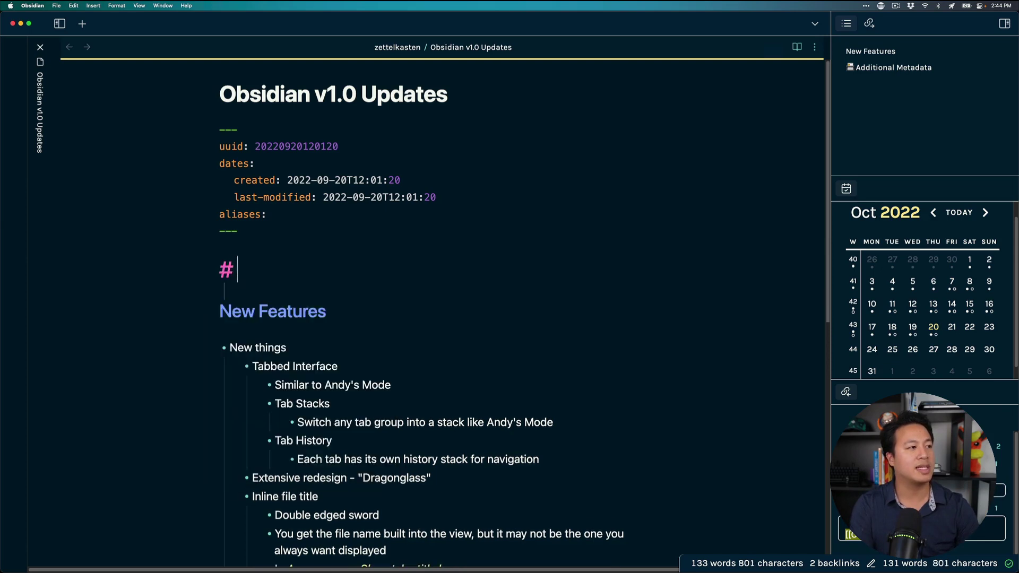
type("[[obsidian v1.0")
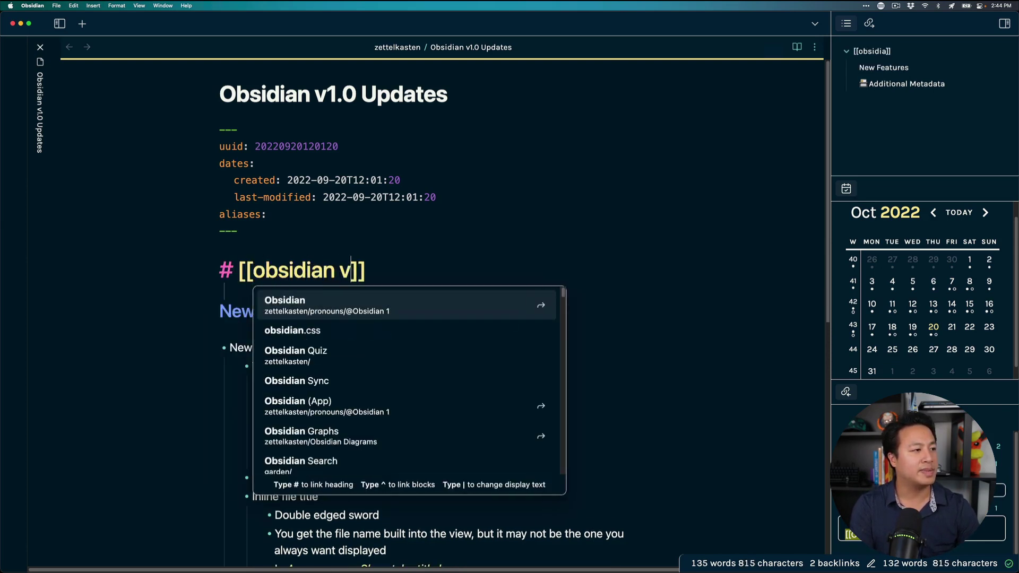
key("Return")
left_click(305, 294)
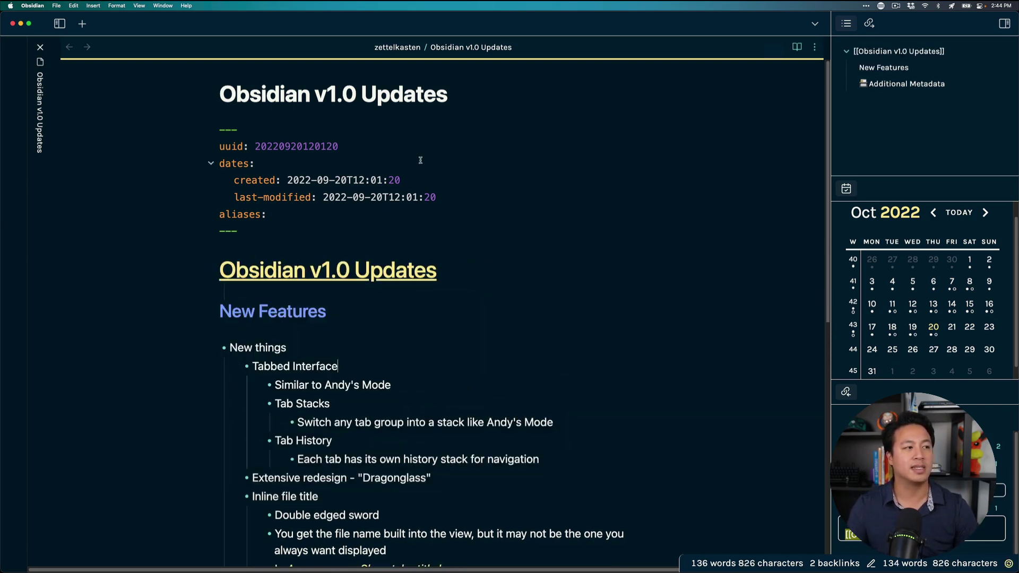
key("shift+Home")
triple_click(195, 284)
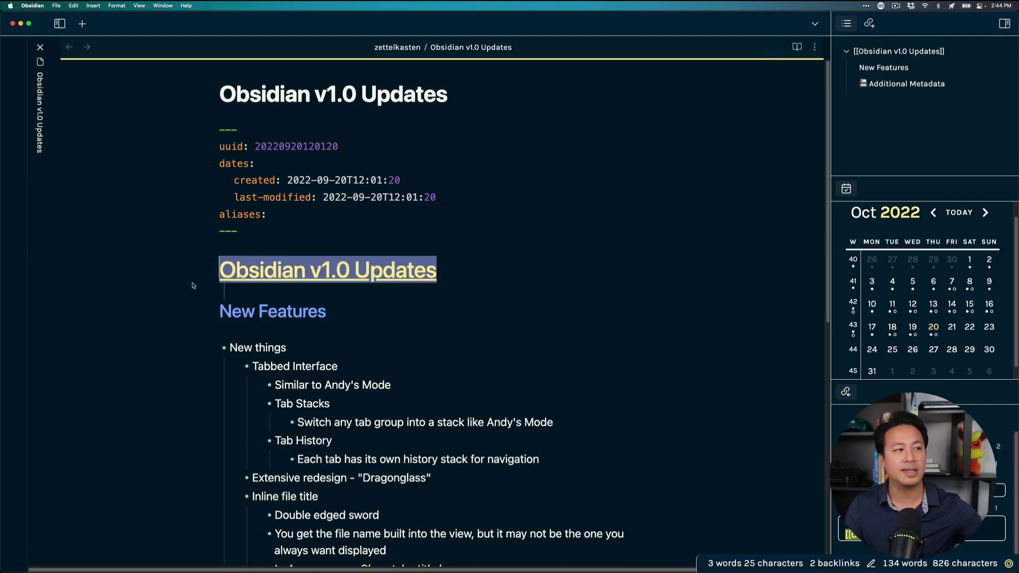
left_click(467, 362)
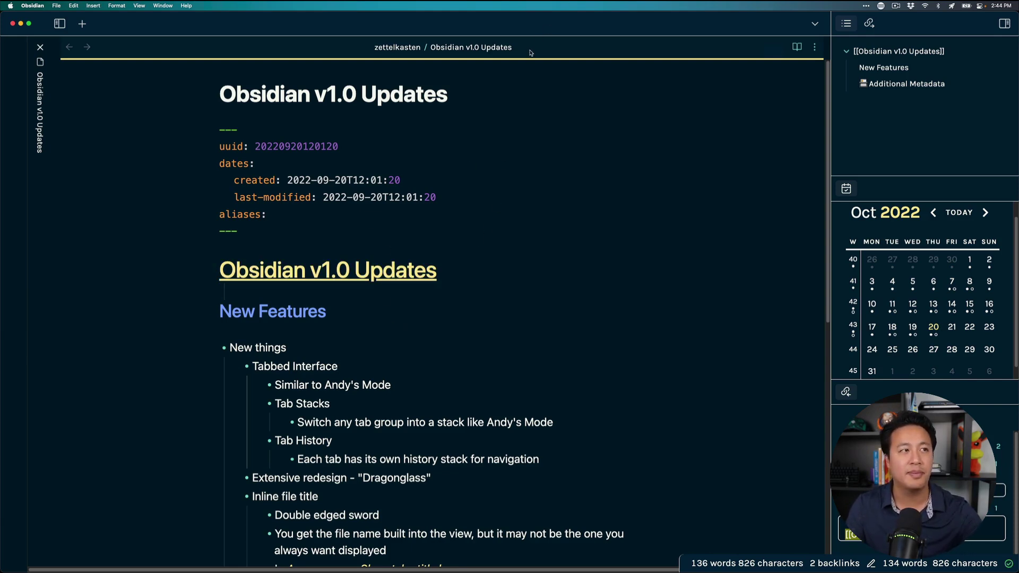
Rename the note to 'Obsidian v1.0 Updates 123' from the breadcrumb, then back again
left_click(511, 46)
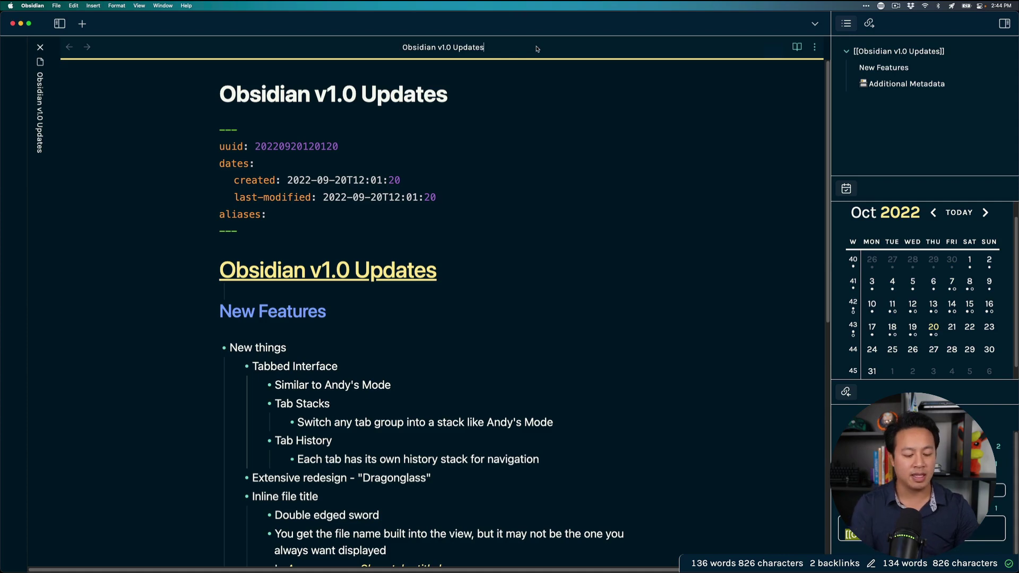
type("123")
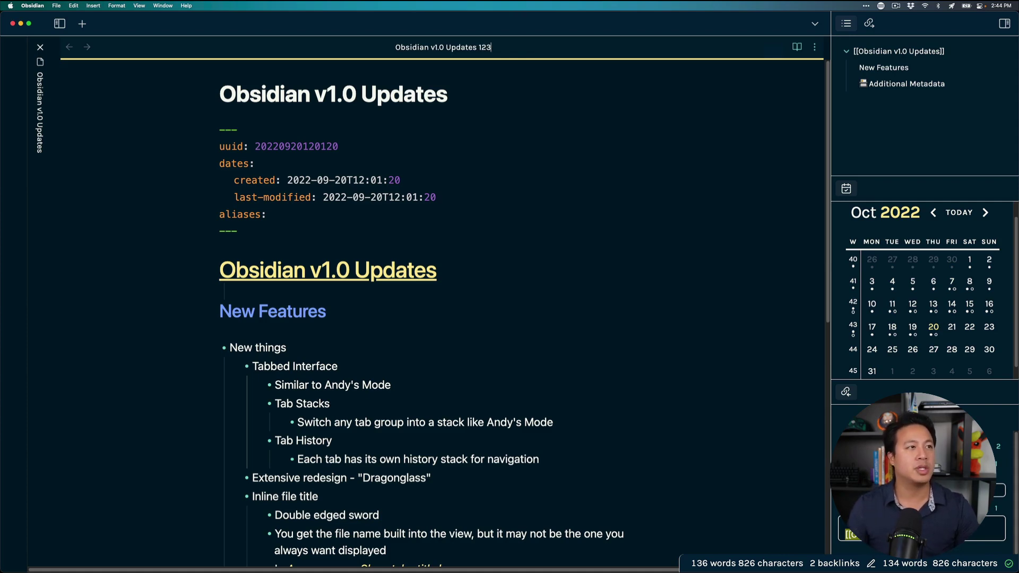
key("Return")
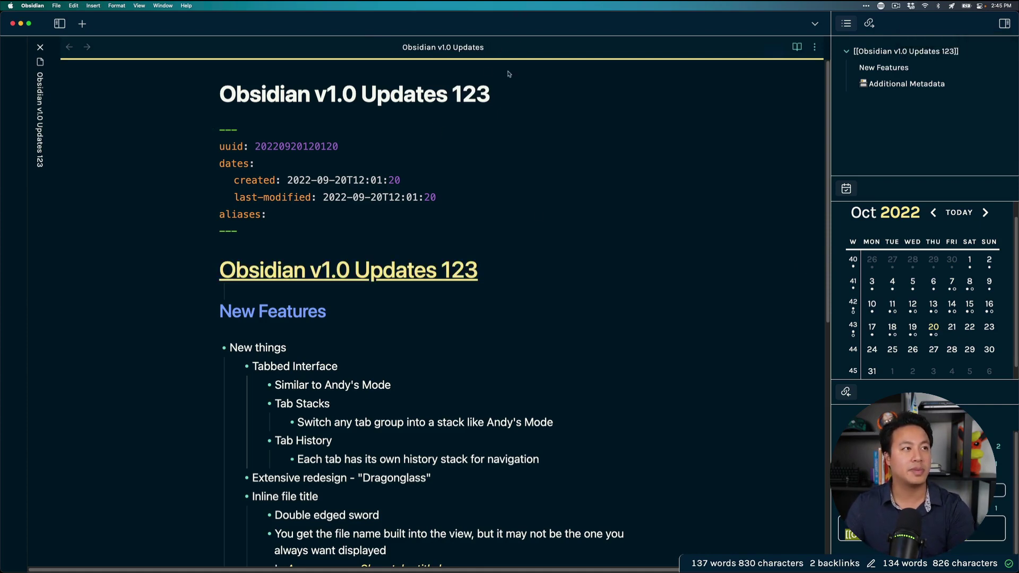
key("BackSpace")
key("BackSpace")
key("BackSpace")
key("BackSpace")
key("Return")
Delete the linked heading line and the empty line below it
left_click(547, 266)
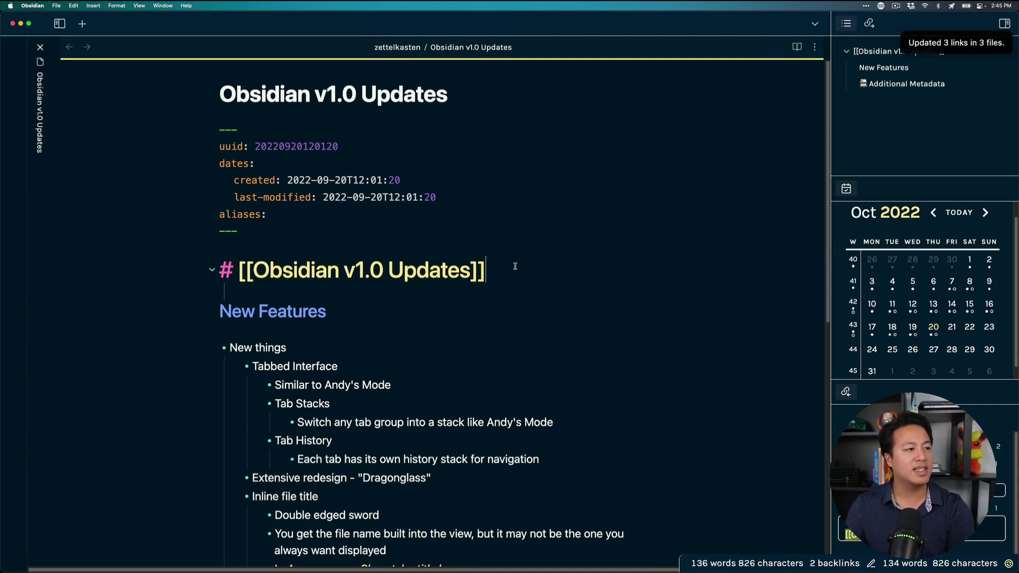
left_click_drag(522, 268, 185, 275)
left_click(186, 292)
key("BackSpace")
key("BackSpace")
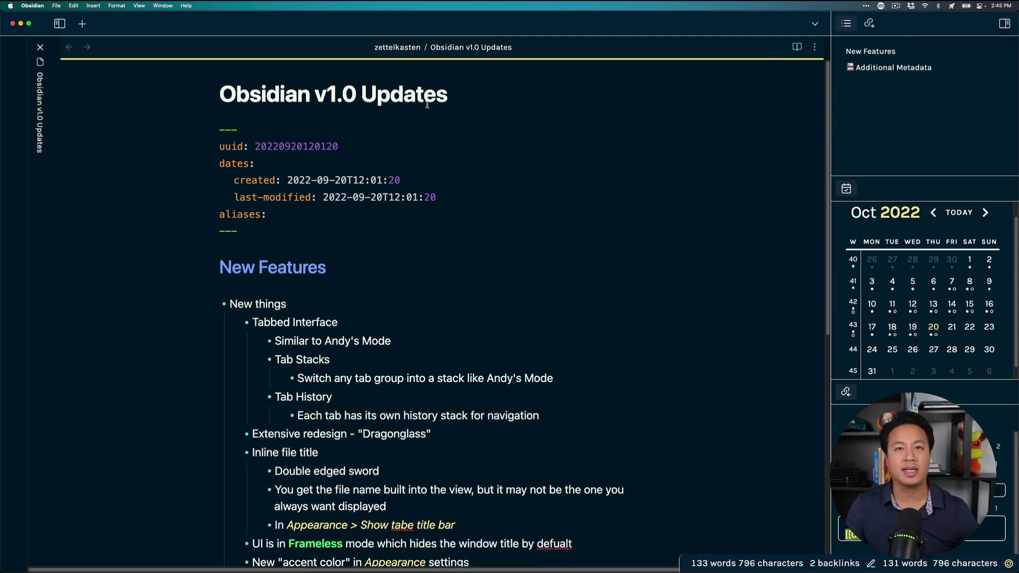
Append ' 123' to the inline title, then delete '123' to restore 'Obsidian v1.0 Updates'
left_click_drag(221, 93, 553, 83)
left_click(484, 100)
type("123")
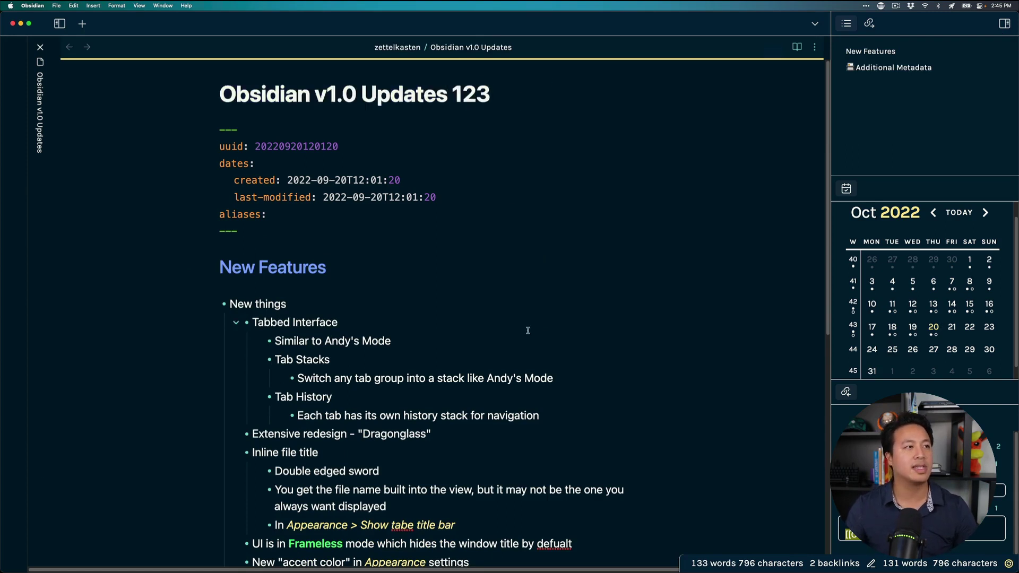
left_click(528, 330)
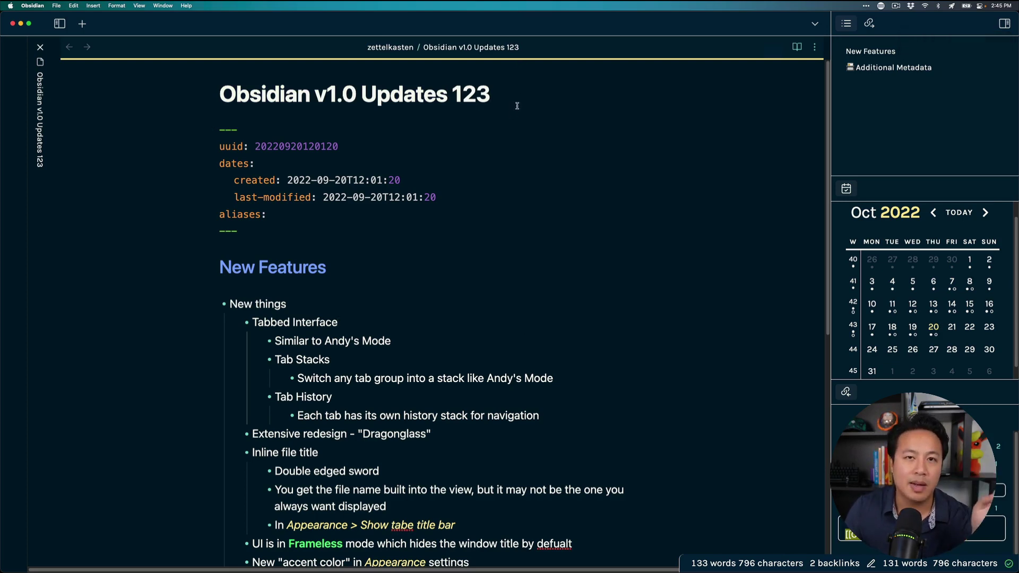
double_click(464, 82)
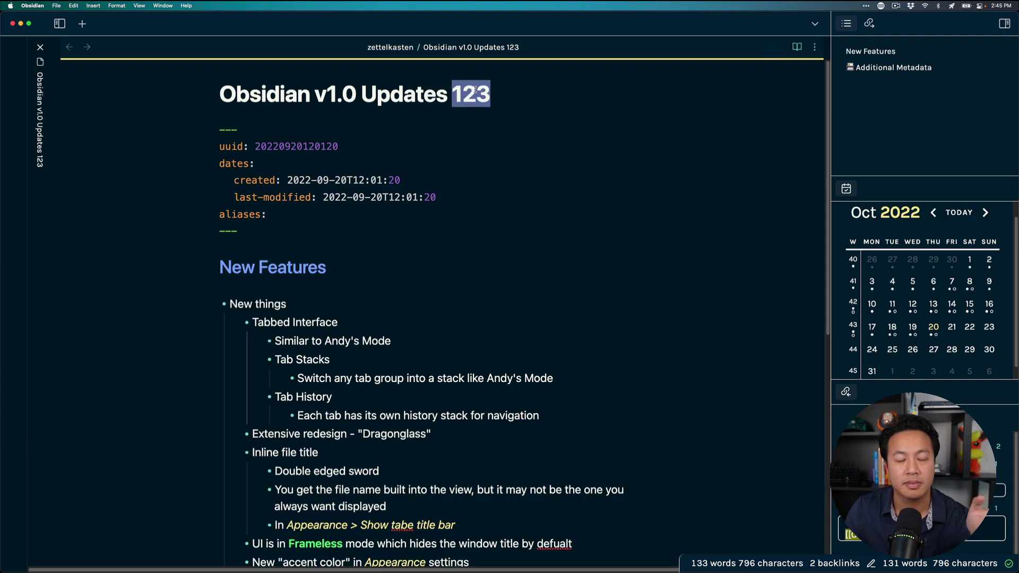
key("BackSpace")
key("BackSpace")
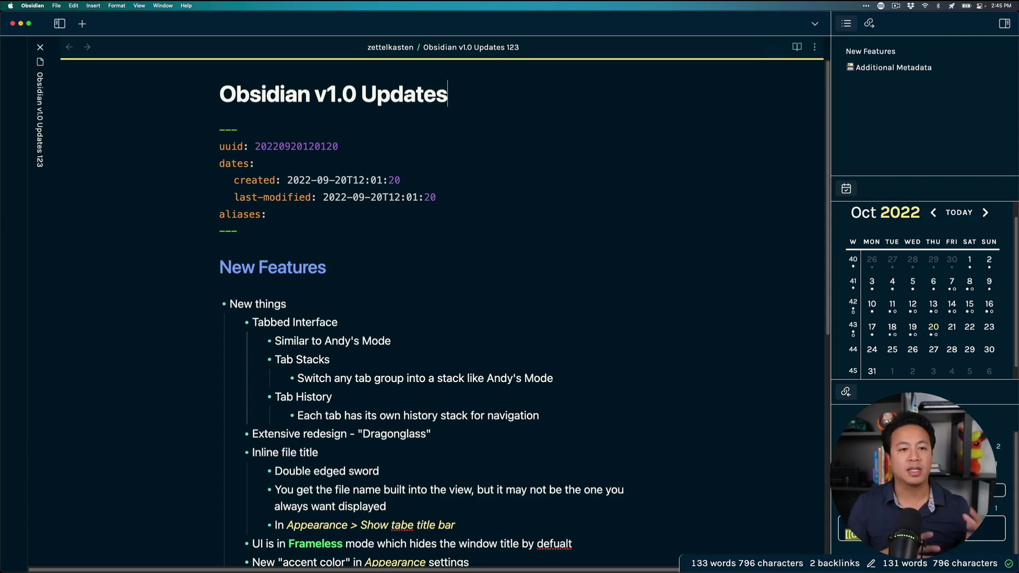
Open the TypeScript Fundamentals (v3) Course note in a split beside this note
key("super+o")
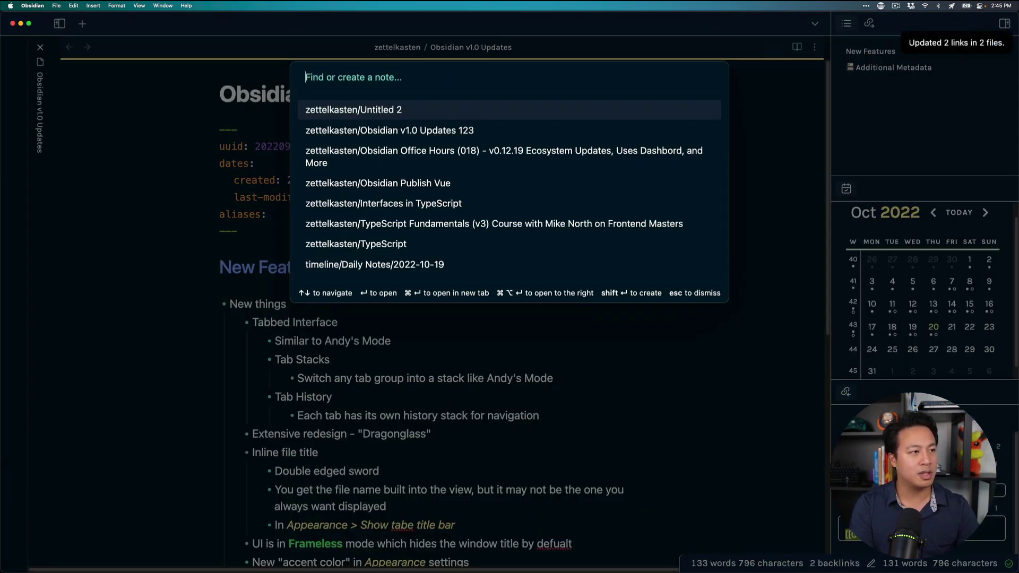
key("Down")
key("Down")
key("Down")
key("Down")
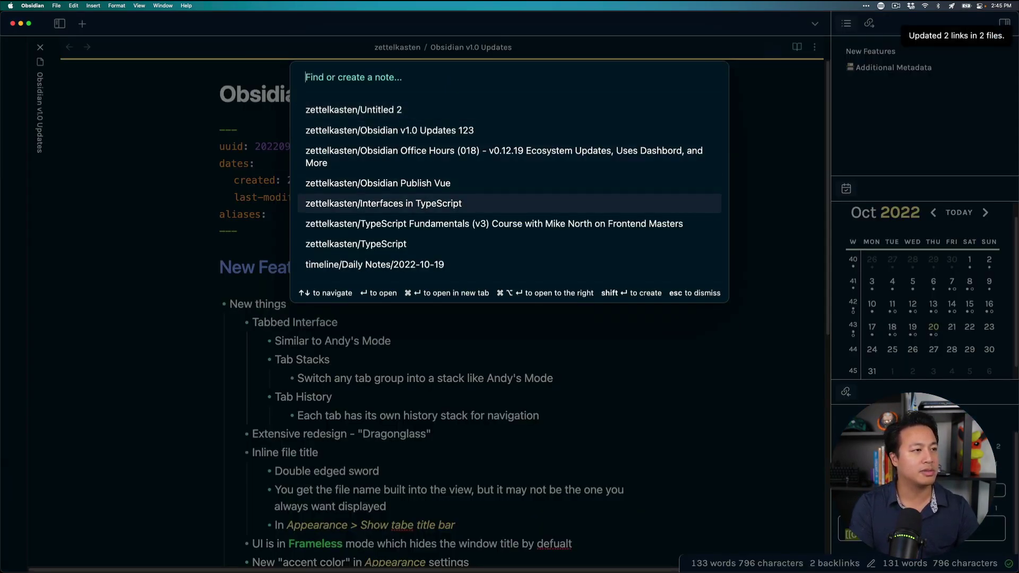
key("Down")
key("super+alt+Return")
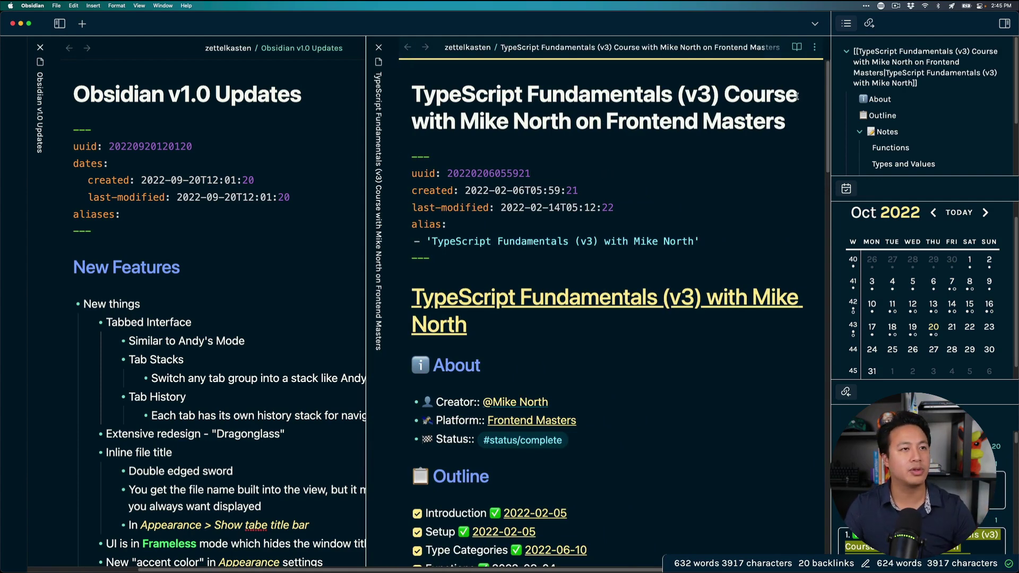
Enter the course title plus ' - Lesson 01 - Introduction' as a new note name in the switcher
left_click_drag(796, 96, 376, 99)
key("super+c")
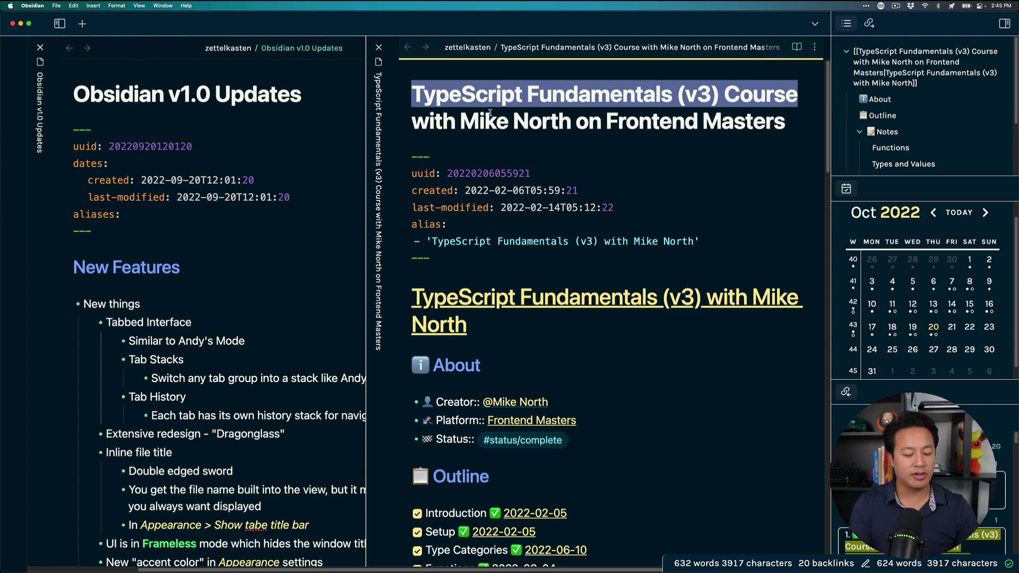
key("super+o")
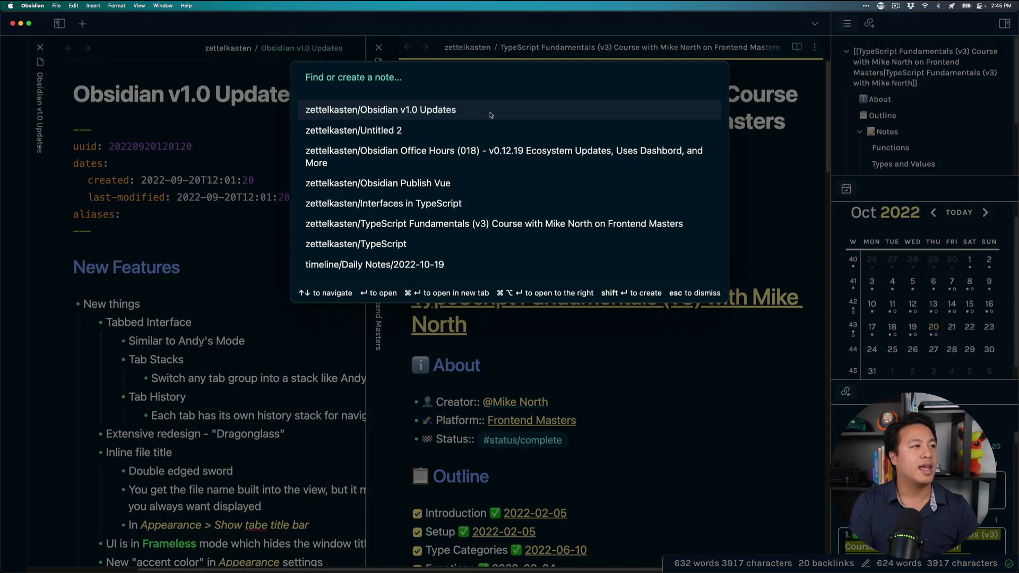
key("super+v")
type("- Lesson 0")
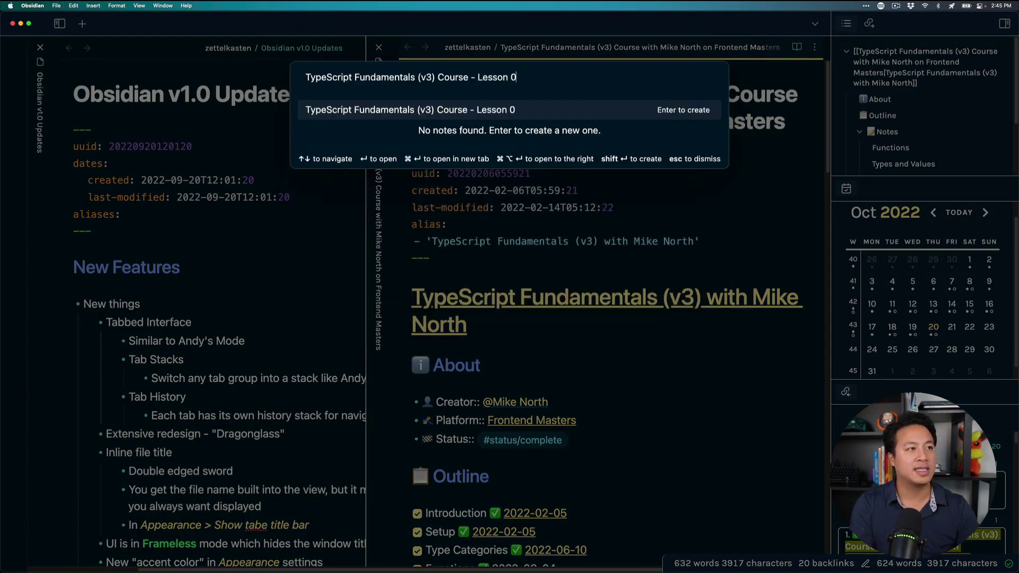
type("1 - Introduction")
Create and open the 'TypeScript Fundamentals (v3) Course - Lesson 01 - Introduction' note
key("Return")
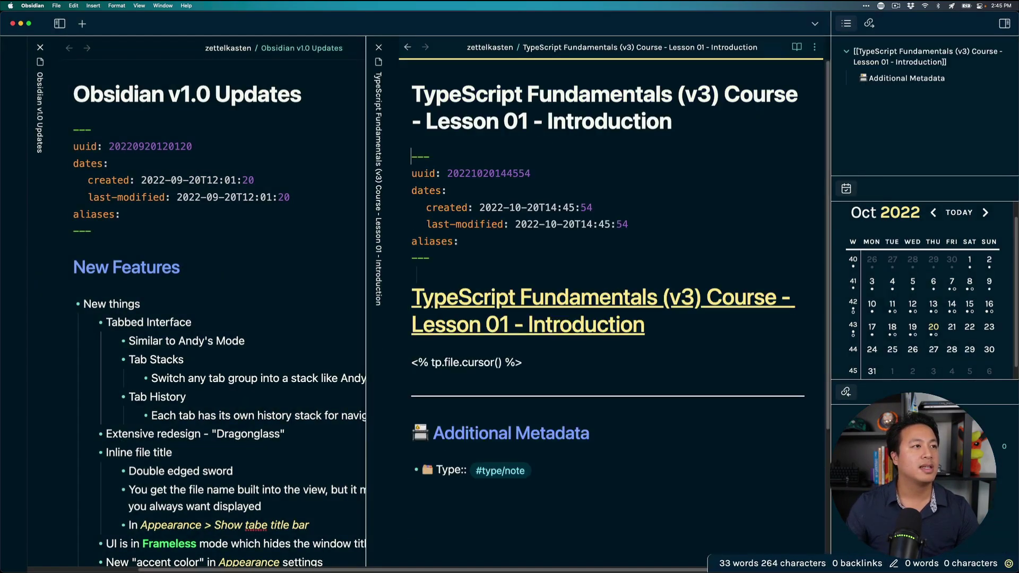
left_click_drag(697, 123, 419, 79)
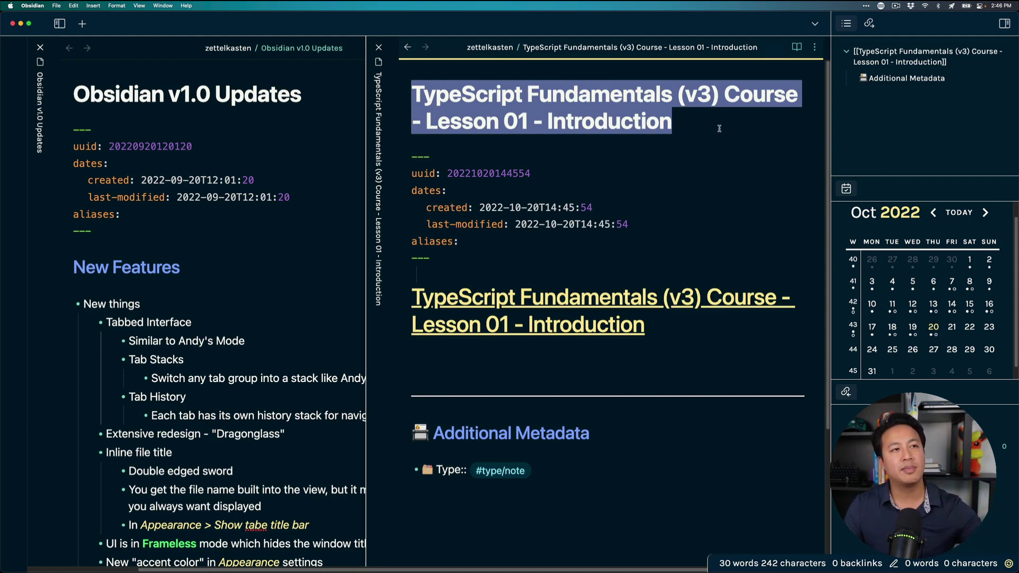
key("Right")
Add 'Introduction' as an alias under the note's aliases frontmatter
left_click(528, 244)
key("Return")
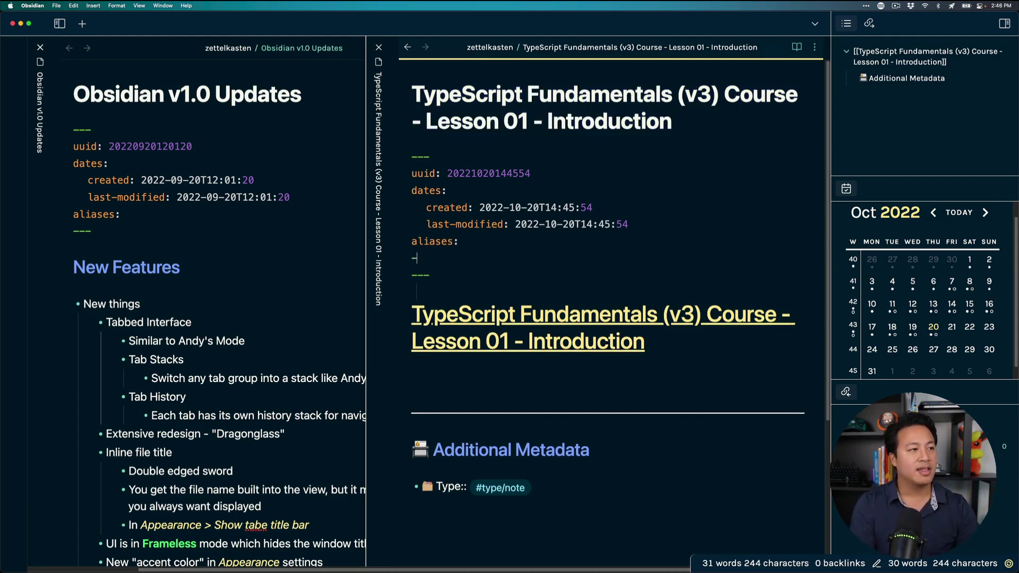
type("- \"Alias")
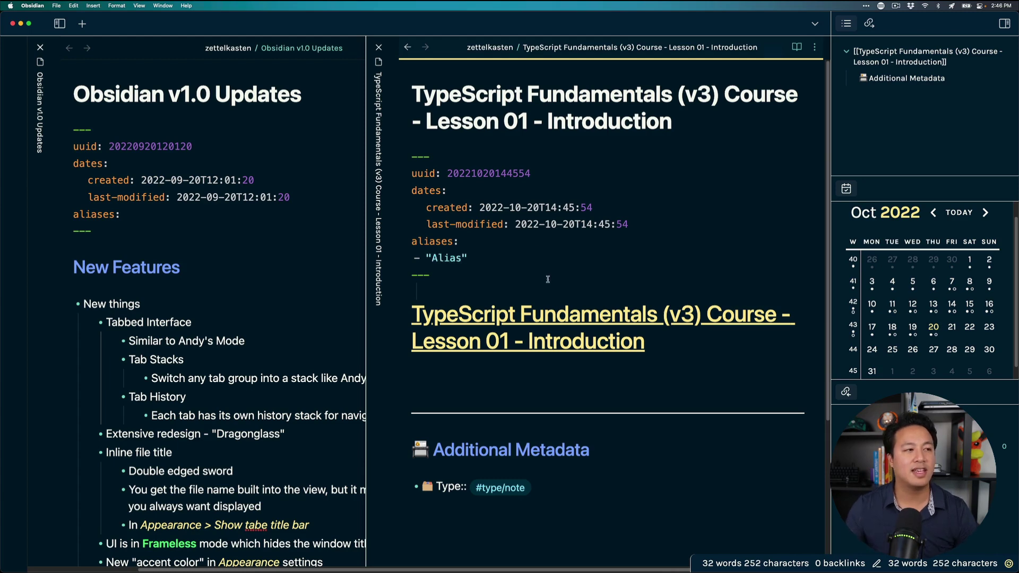
key("BackSpace")
key("BackSpace")
key("BackSpace")
key("BackSpace")
key("BackSpace")
type("INtrodu")
key("BackSpace")
key("BackSpace")
key("BackSpace")
key("BackSpace")
key("BackSpace")
key("BackSpace")
key("BackSpace")
type("Introduction")
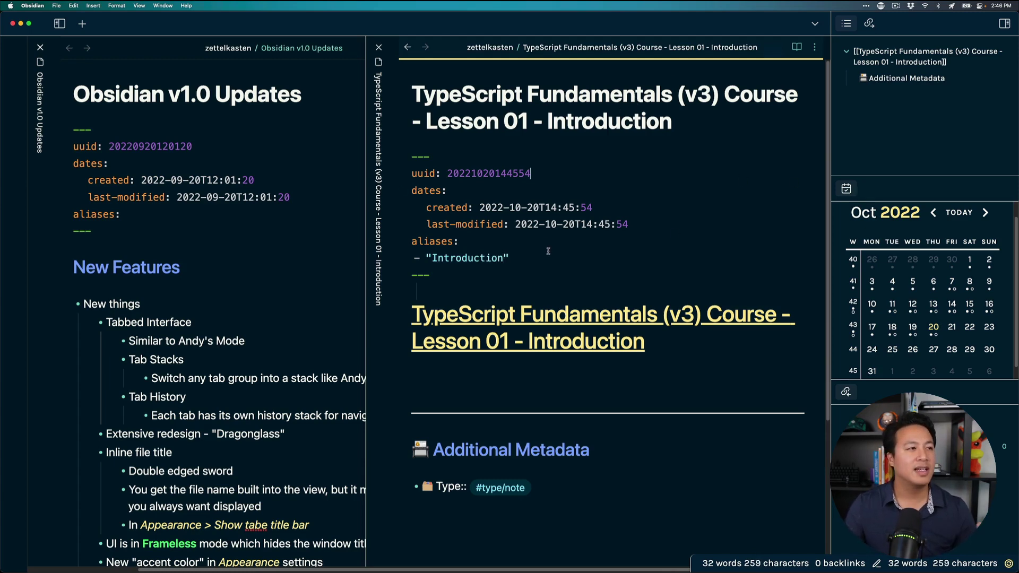
left_click_drag(521, 258, 402, 258)
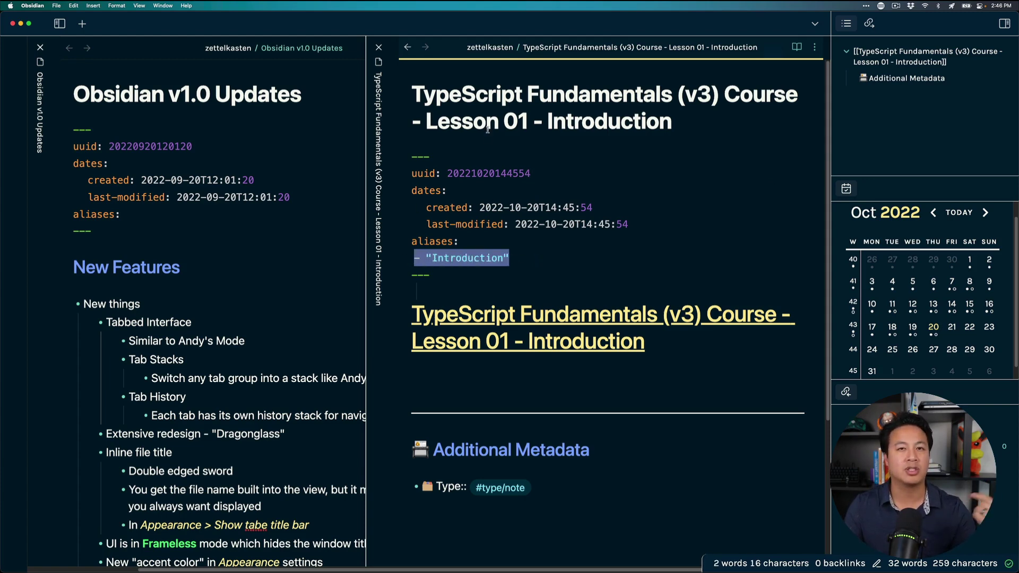
Give the lesson heading link the display text '|01 - Introduction'
left_click(684, 339)
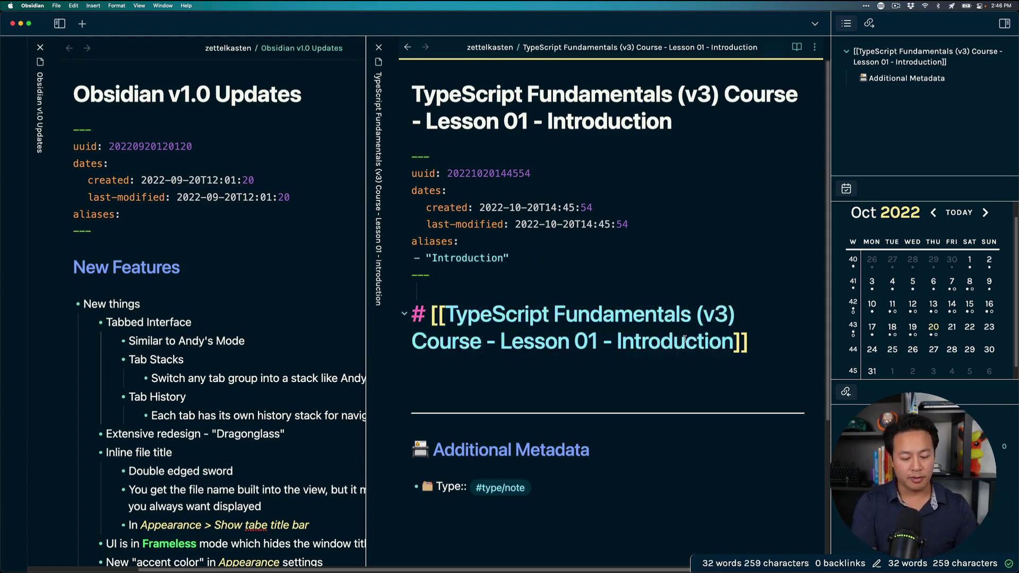
key("Left")
type("|")
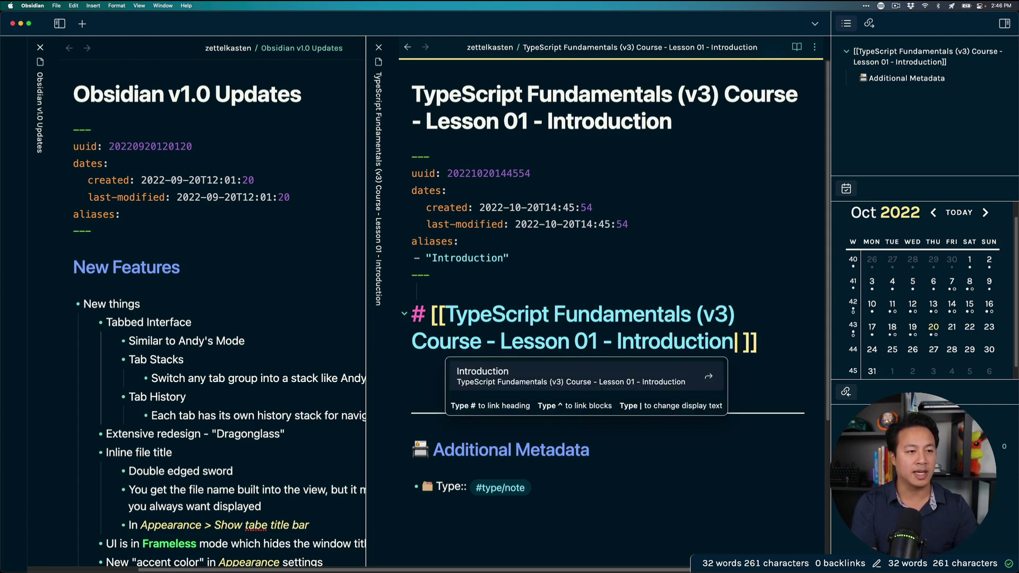
key("BackSpace")
type("01 - INtro")
key("BackSpace")
key("BackSpace")
key("BackSpace")
key("BackSpace")
type("n")
key("BackSpace")
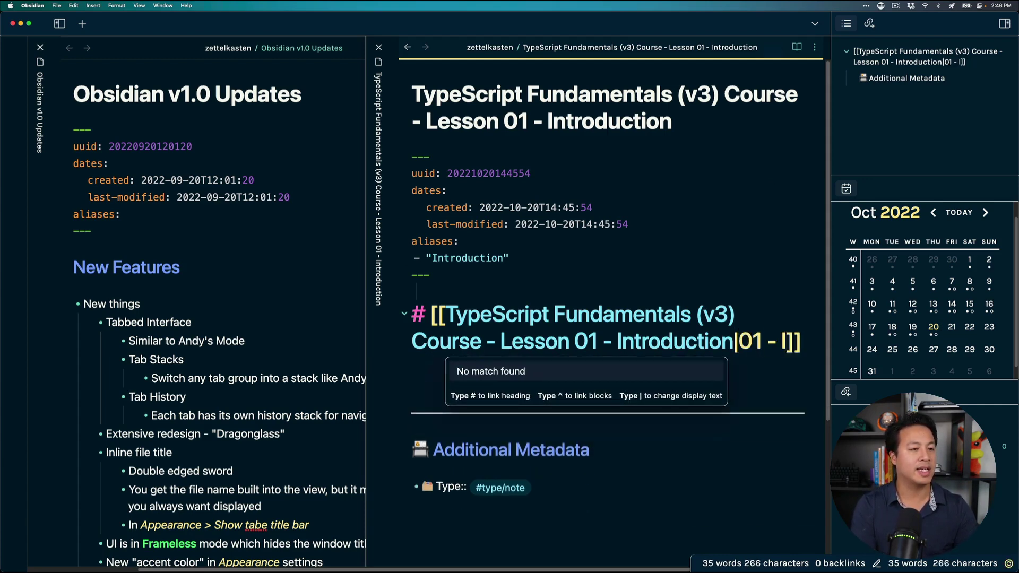
type("ntroduction")
left_click(750, 395)
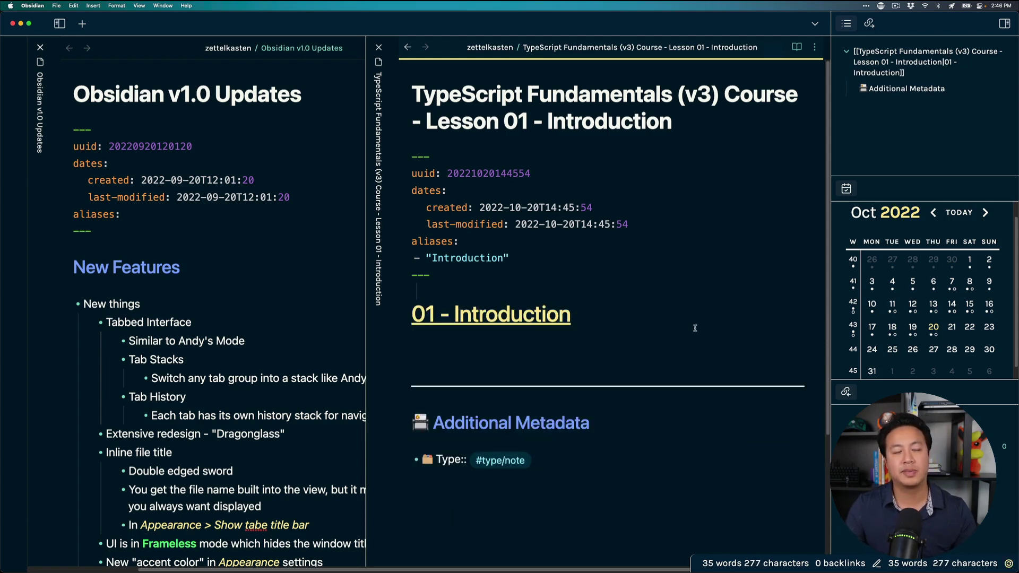
Check the link's raw markdown, then close the lesson note and its empty tab
left_click(655, 306)
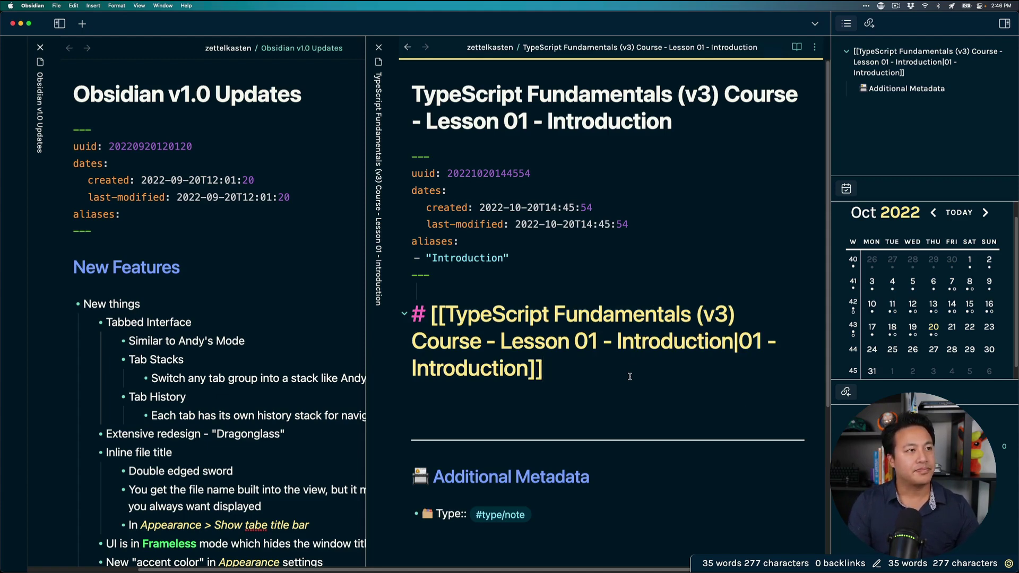
key("super+BackSpace")
key("super+w")
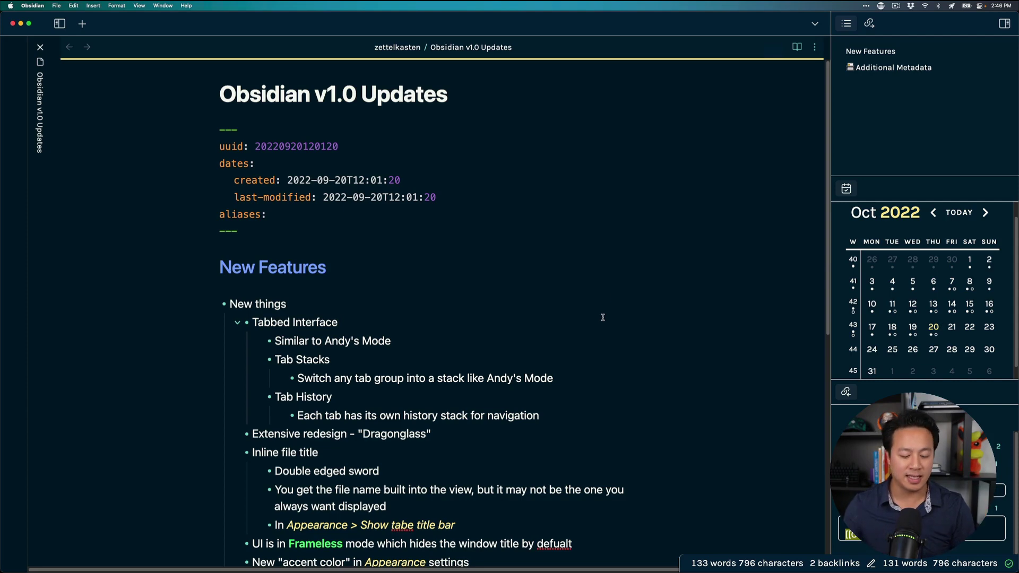
Switch off Show inline title in Settings > Appearance > Advanced, then close Settings
key("super+comma")
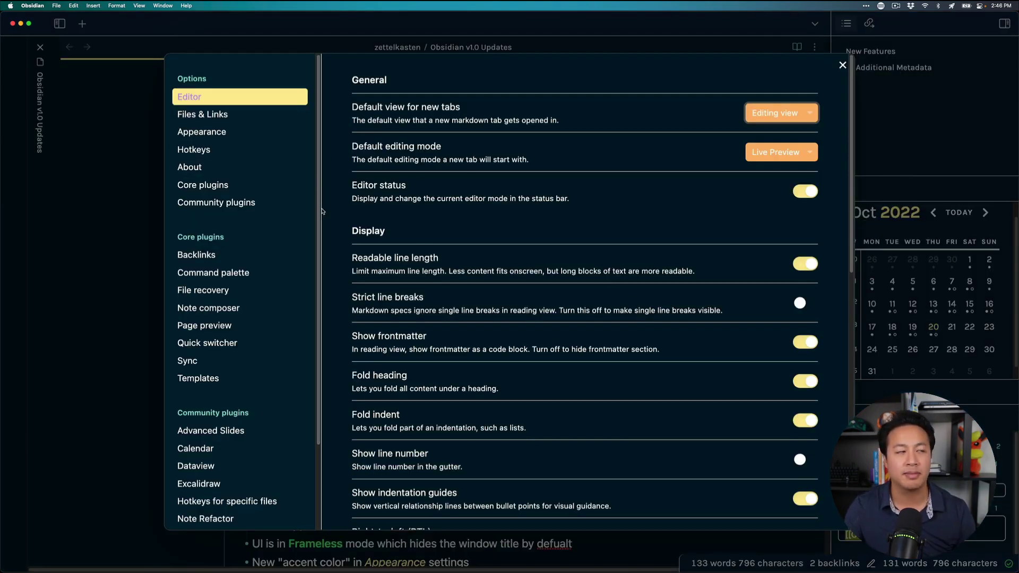
left_click(223, 139)
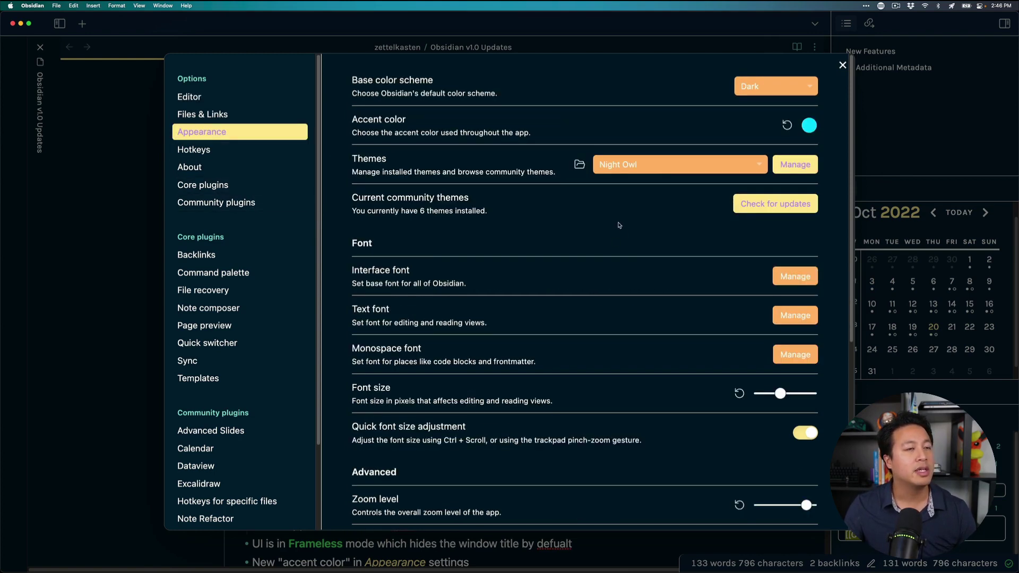
scroll(619, 225, "down", 5)
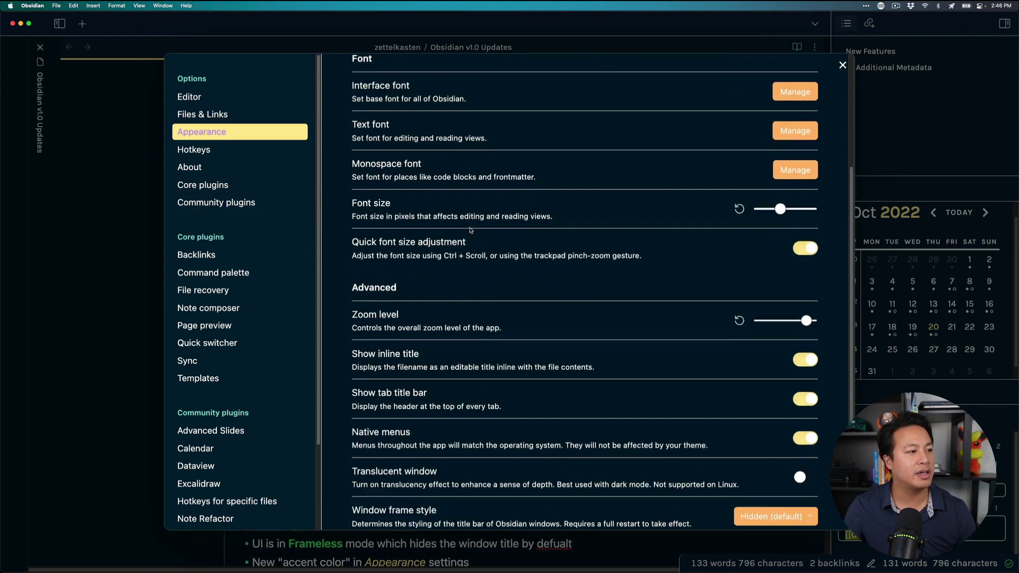
scroll(474, 231, "up", 5)
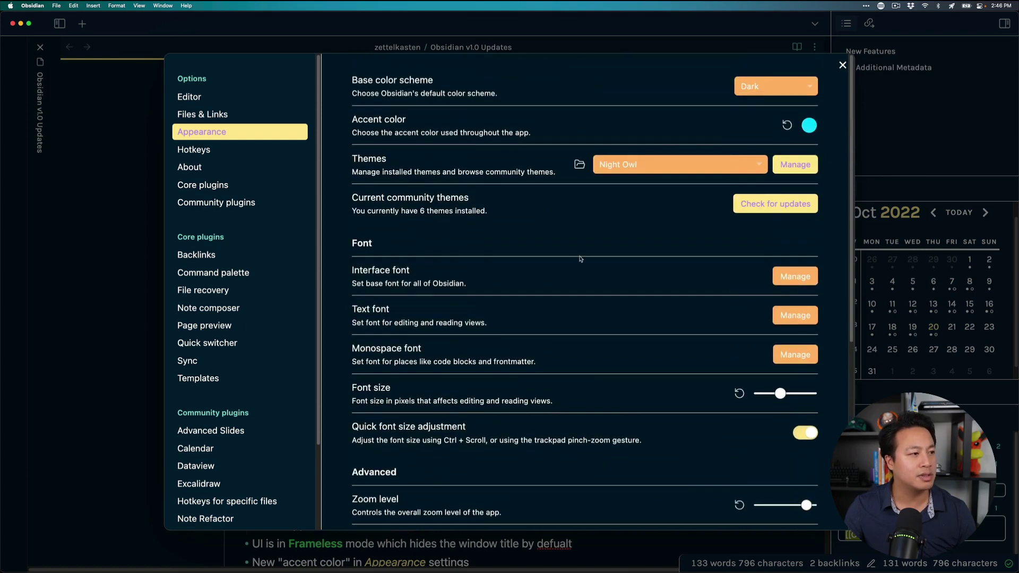
scroll(531, 191, "down", 8)
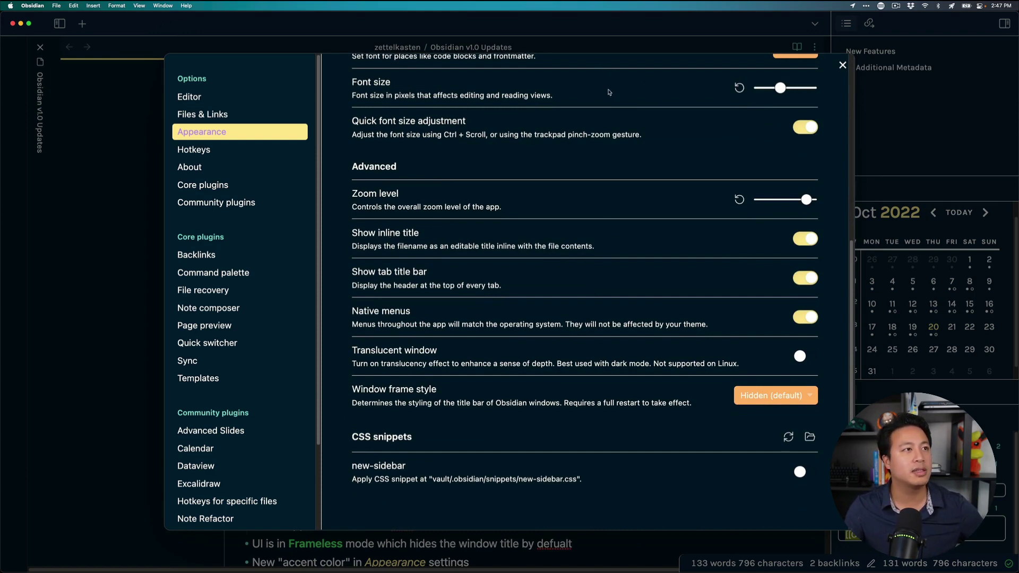
left_click(805, 240)
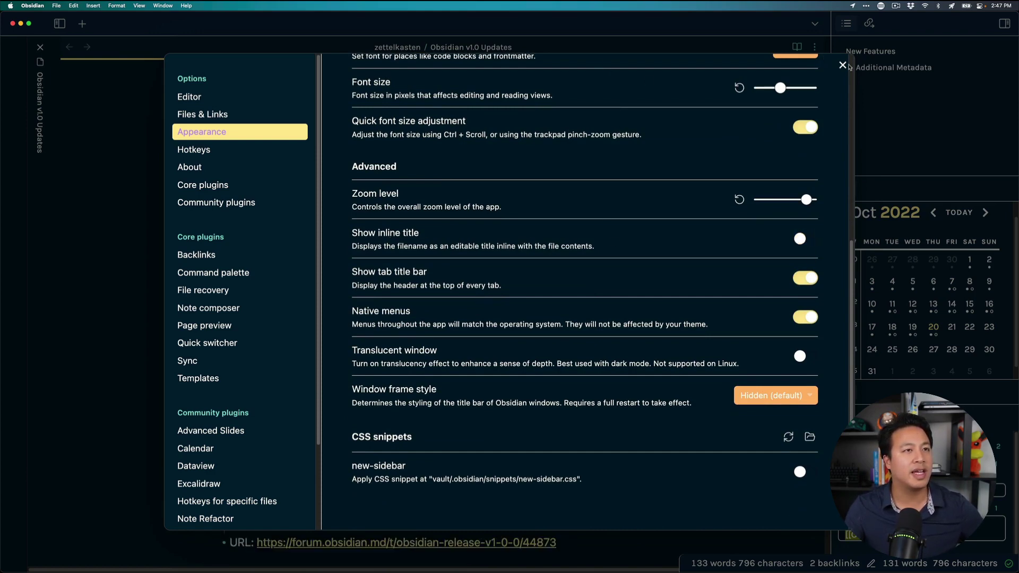
left_click(843, 66)
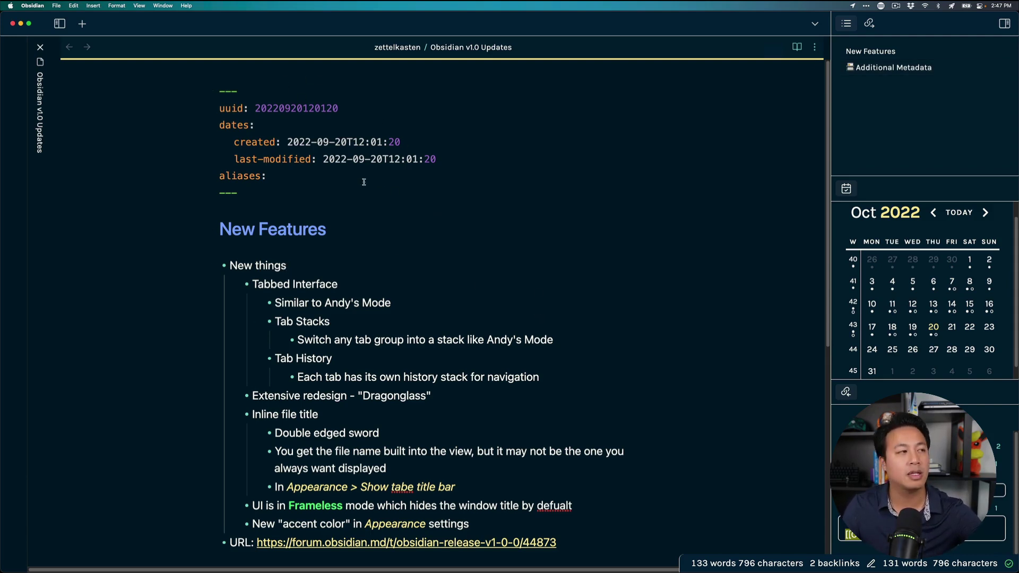
Select the frontmatter, then try renaming the note from its tab title
left_click_drag(325, 201, 186, 71)
left_click(464, 222)
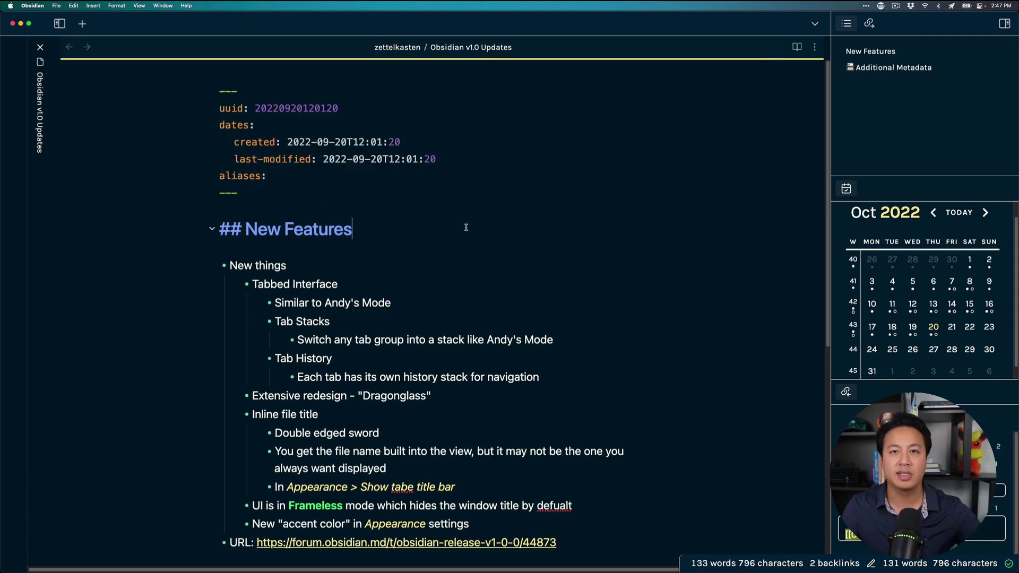
left_click(445, 47)
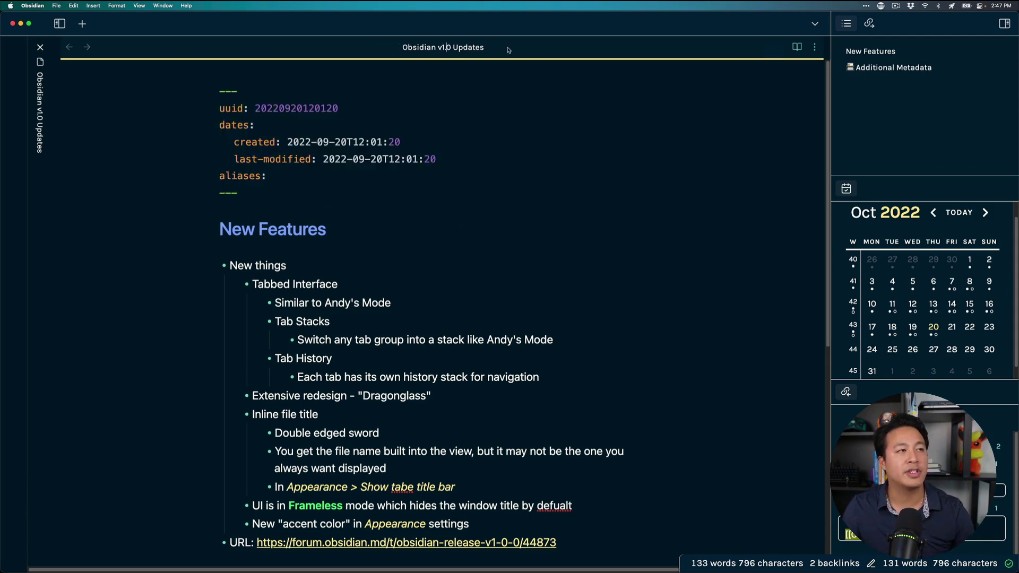
left_click(508, 50)
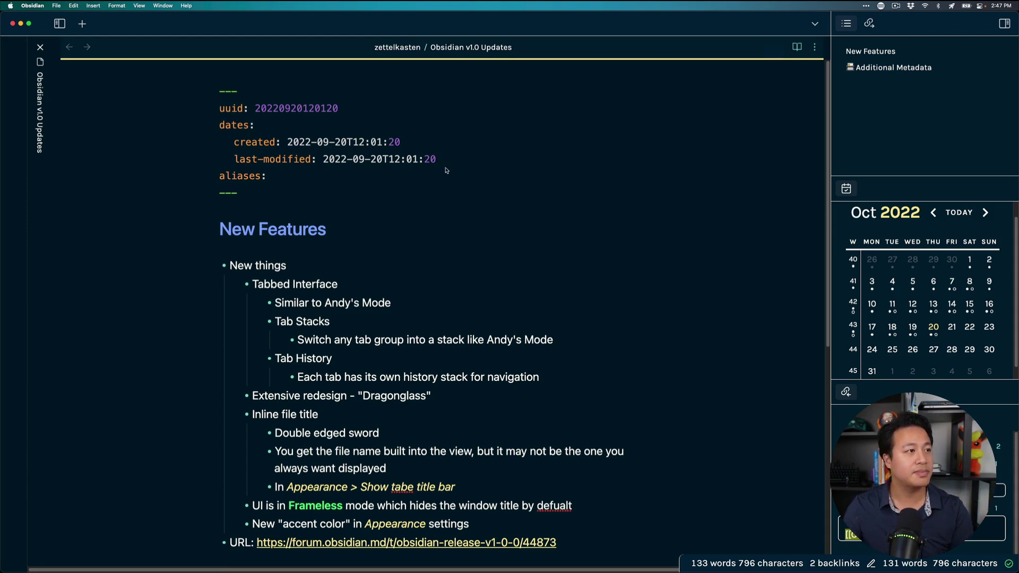
Re-enable Show inline title in the Appearance settings
key("super+comma")
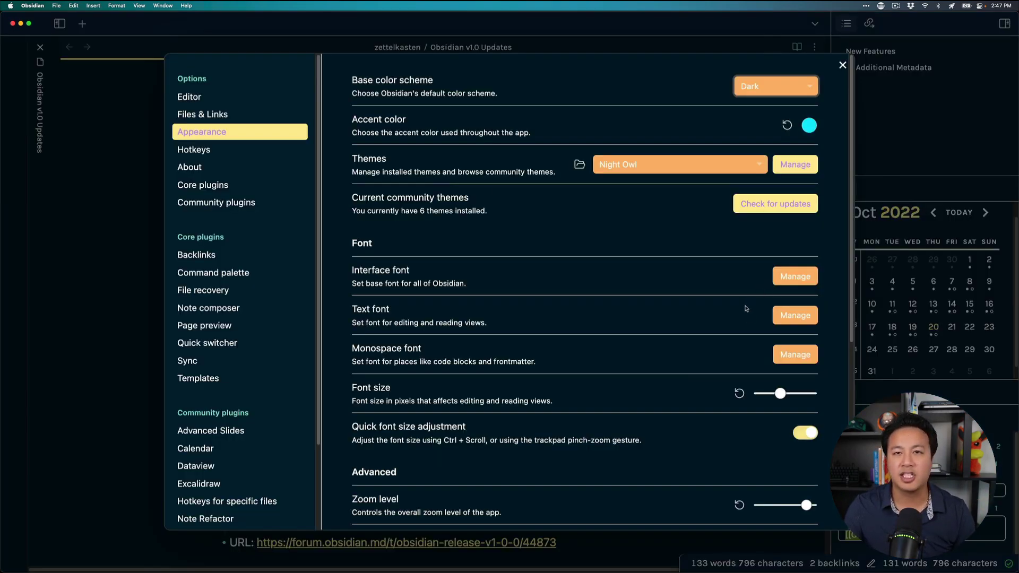
scroll(734, 303, "down", 4)
left_click(806, 441)
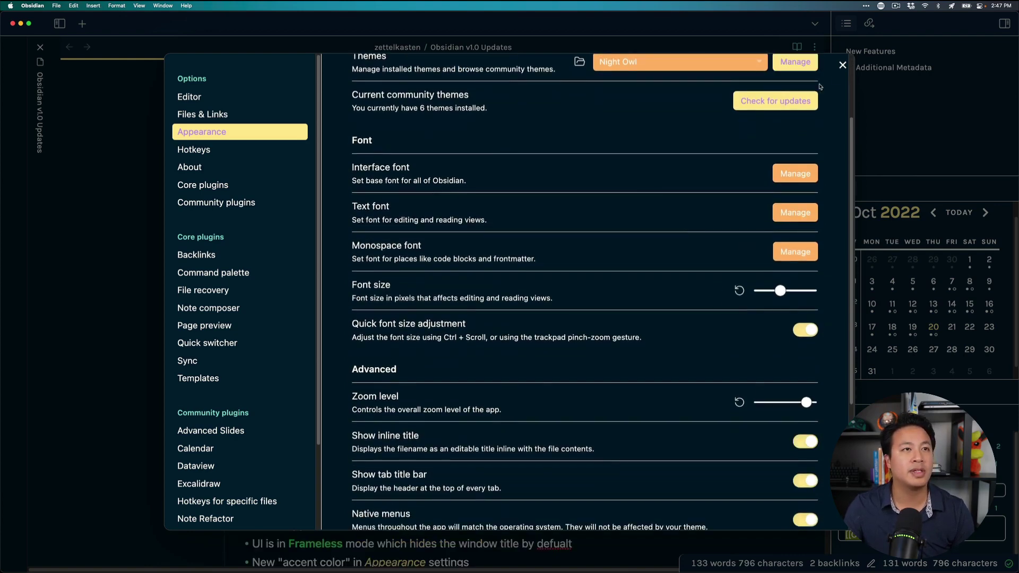
left_click(841, 65)
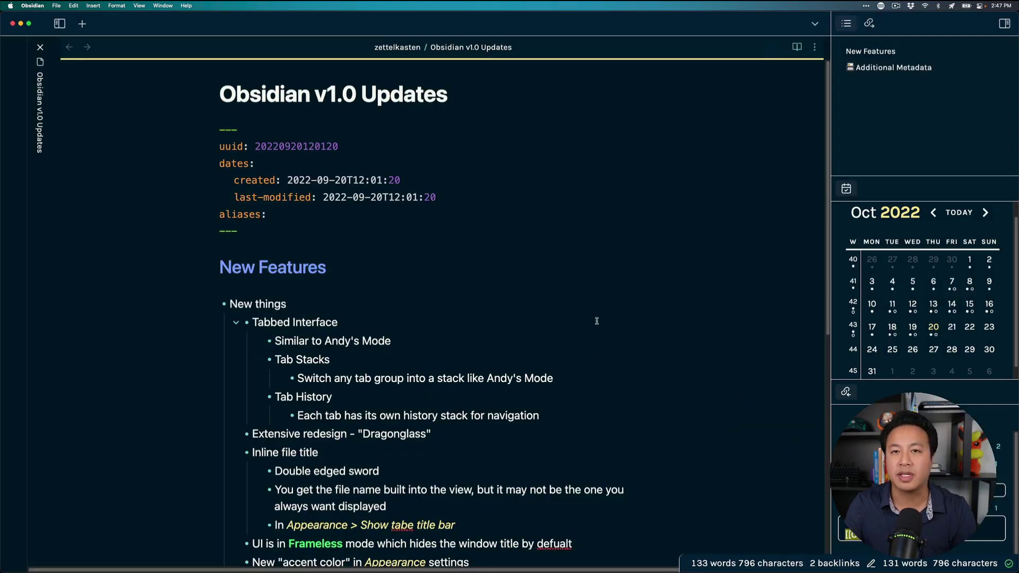
Click through the Dragonglass, Frameless and tab title bar lines so their formatting renders
scroll(530, 322, "down", 3)
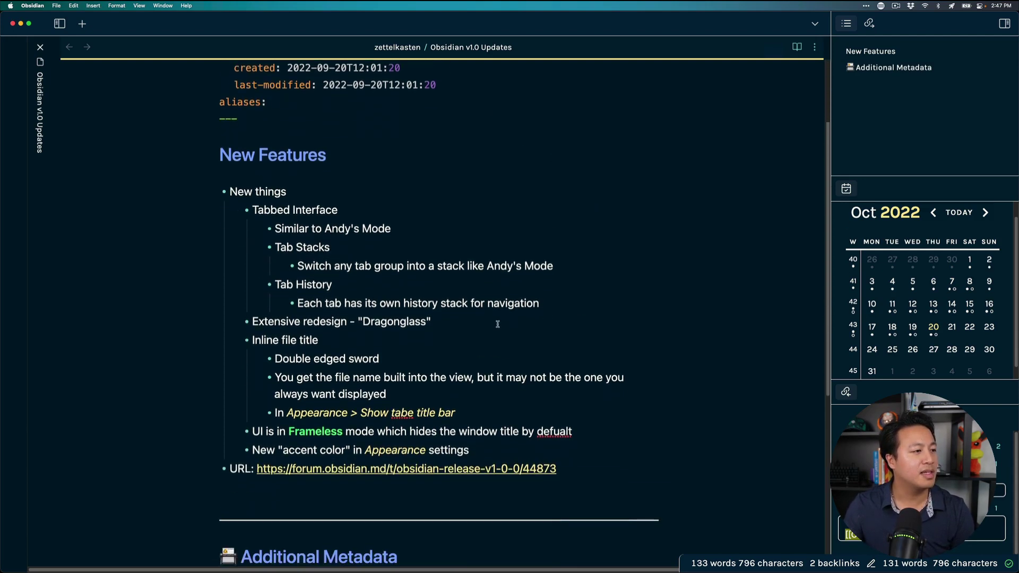
left_click_drag(441, 320, 325, 321)
left_click(552, 315)
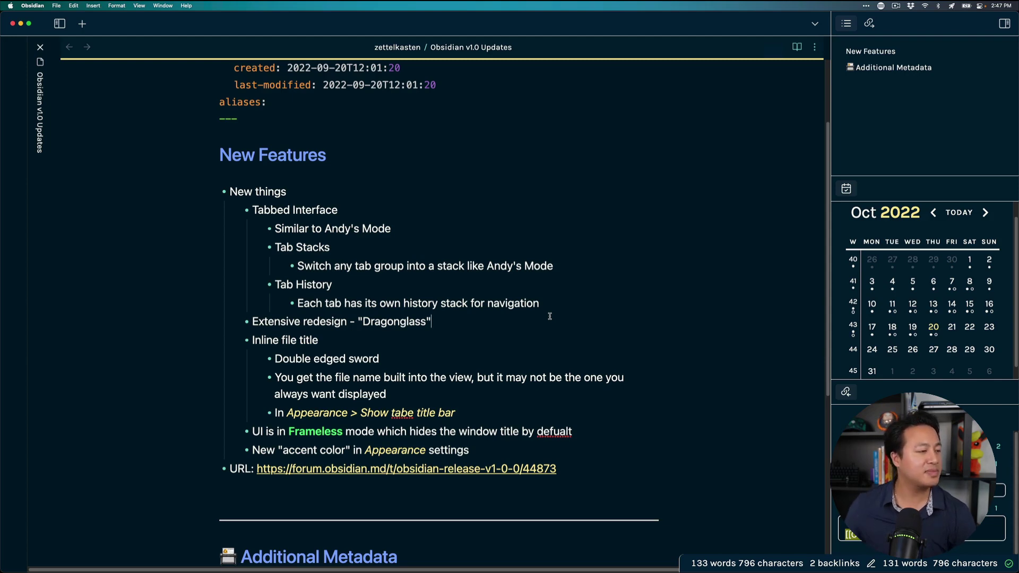
left_click(408, 392)
left_click(356, 415)
left_click(519, 430)
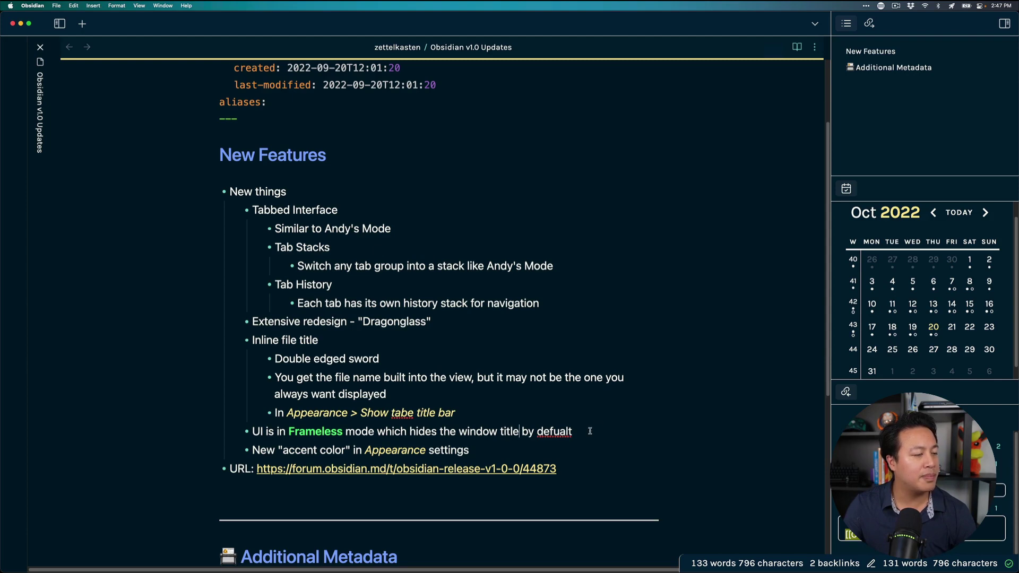
left_click_drag(589, 431, 289, 430)
left_click(514, 430)
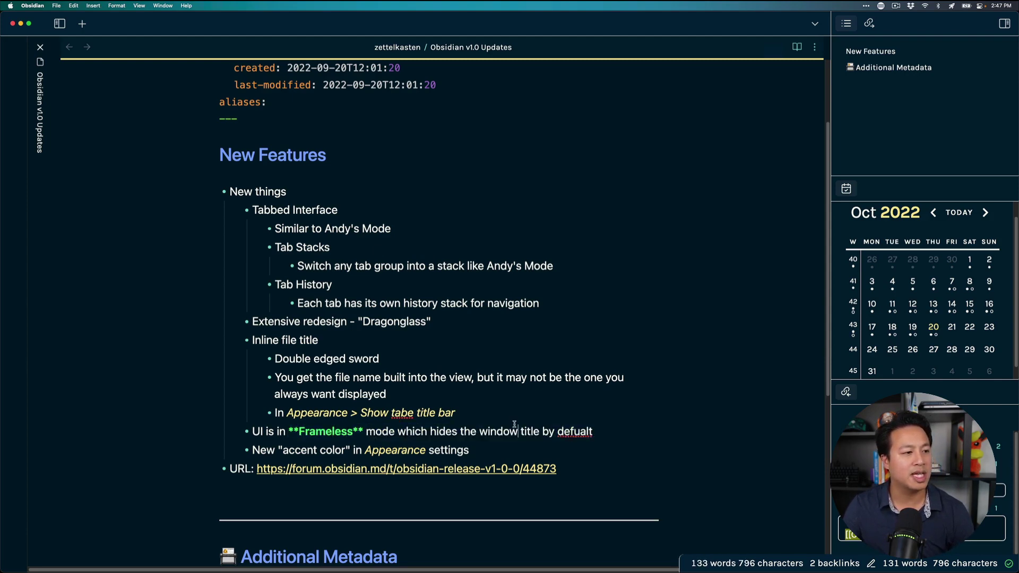
left_click(534, 407)
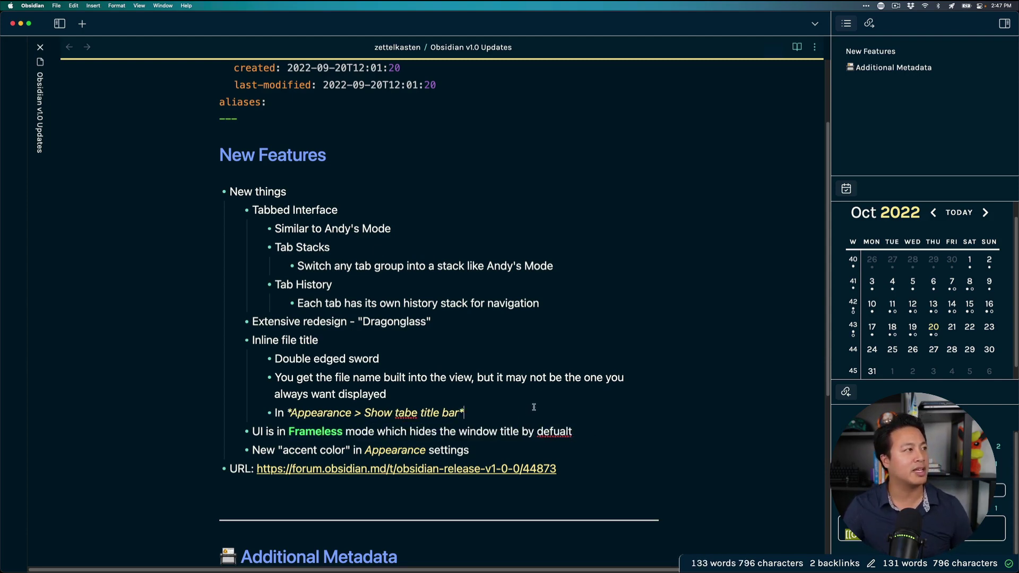
left_click(545, 335)
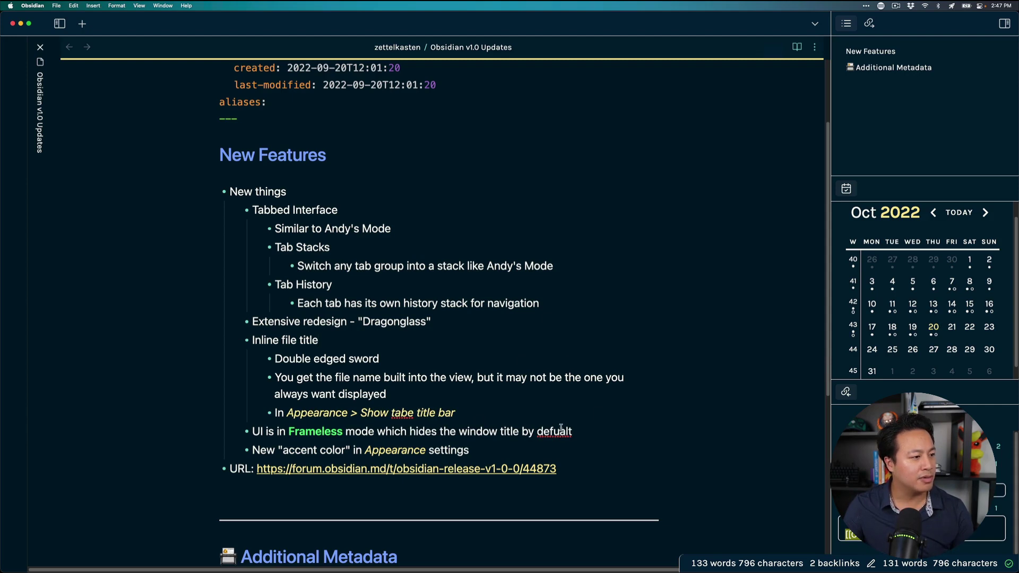
Set Window frame style to Native frame after briefly trying Obsidian frame, and relaunch
key("super+comma")
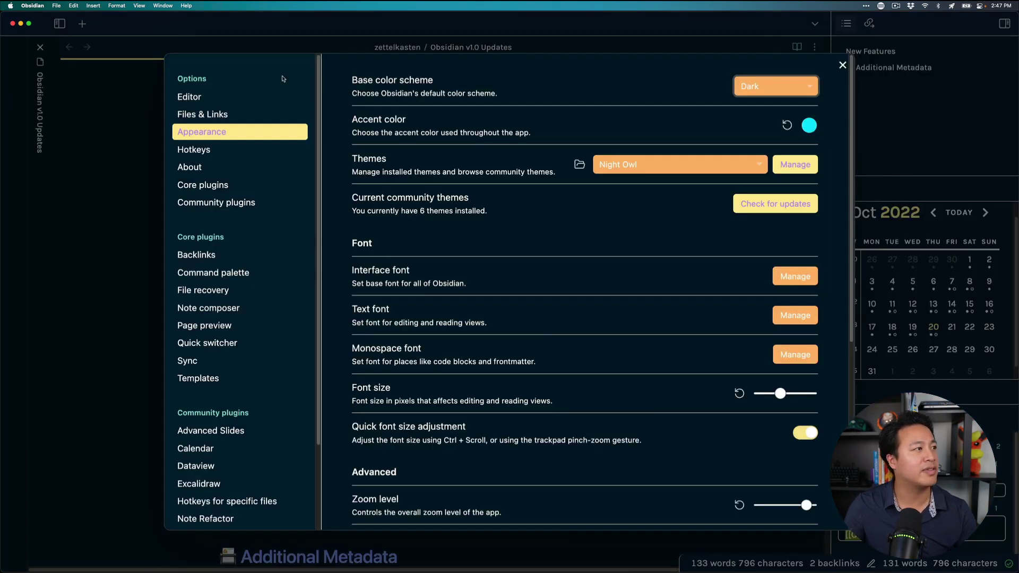
scroll(558, 311, "down", 10)
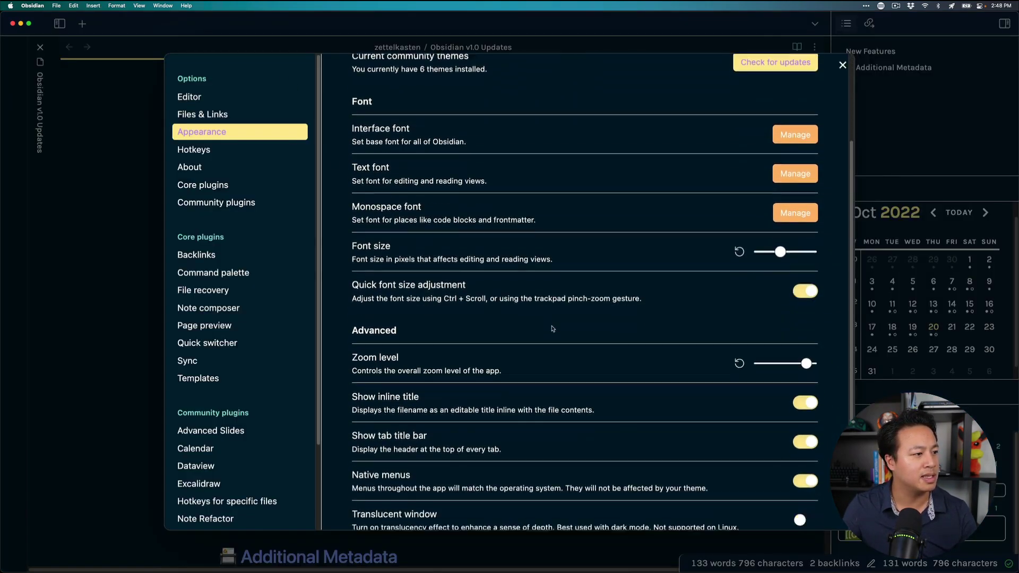
left_click(764, 409)
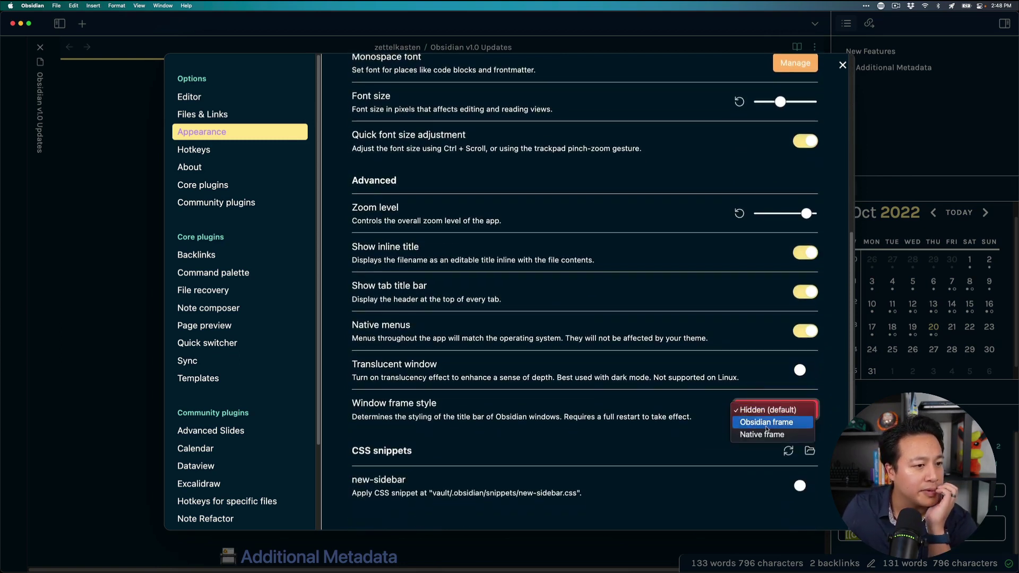
left_click(774, 422)
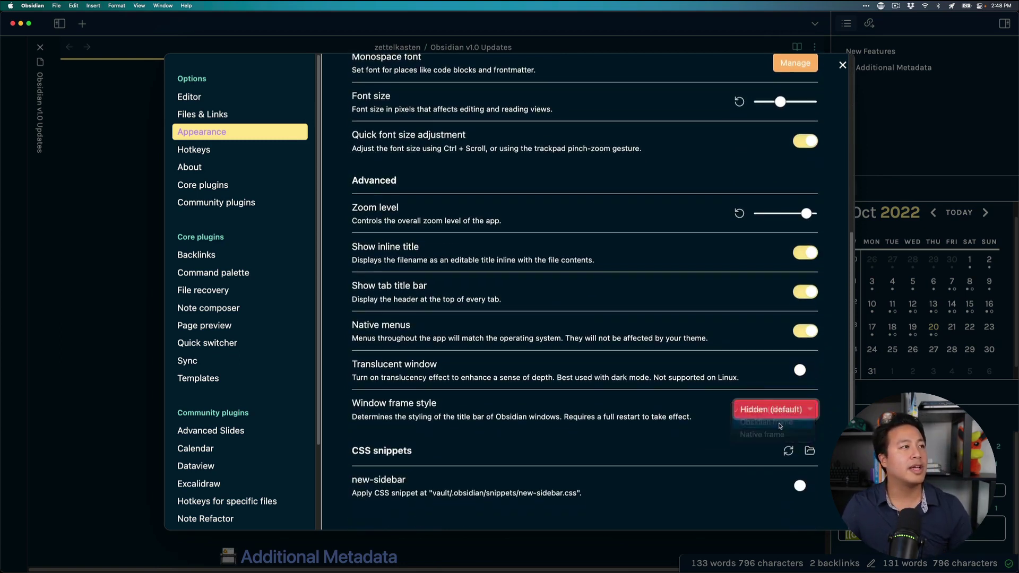
left_click(779, 420)
left_click(780, 428)
left_click(706, 416)
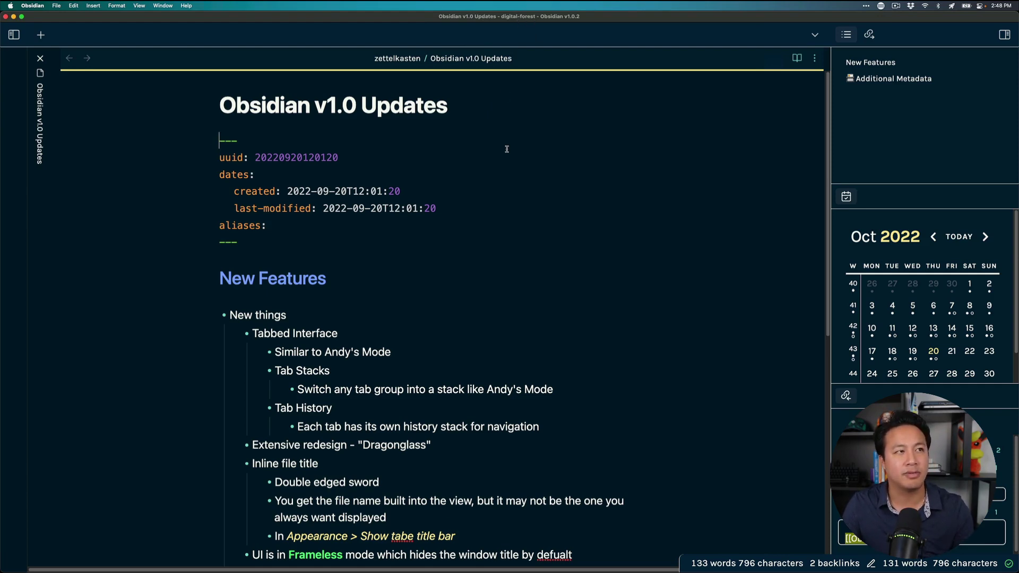
Change Window frame style from Native frame to Obsidian frame in Appearance and relaunch
key("super+comma")
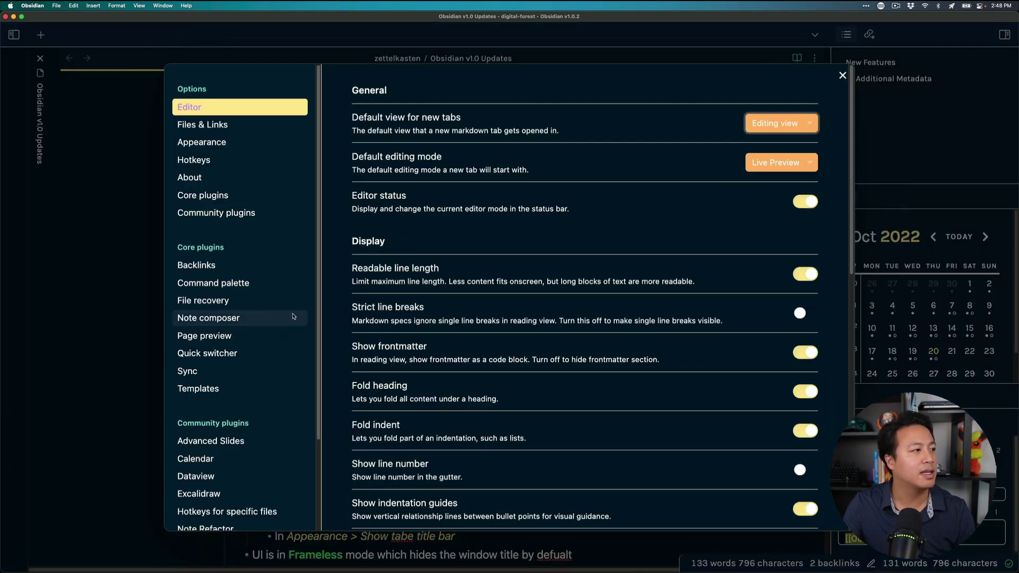
left_click(252, 148)
scroll(584, 297, "down", 6)
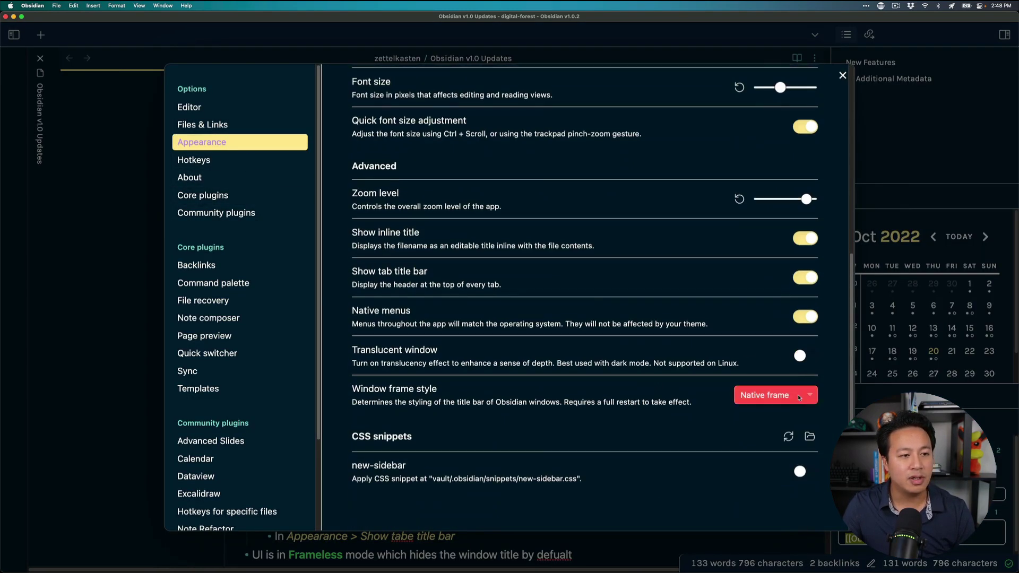
left_click(799, 396)
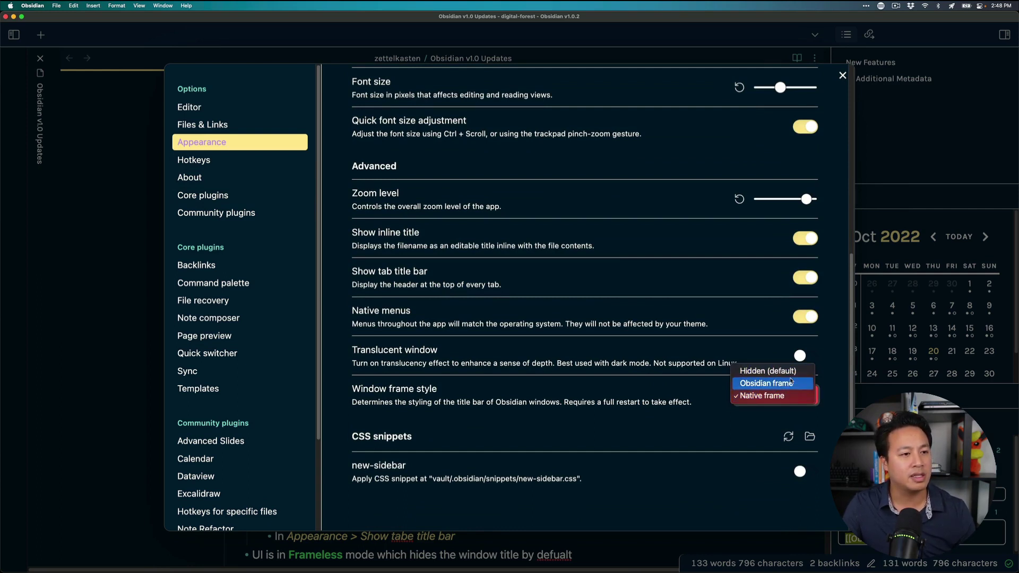
left_click(790, 383)
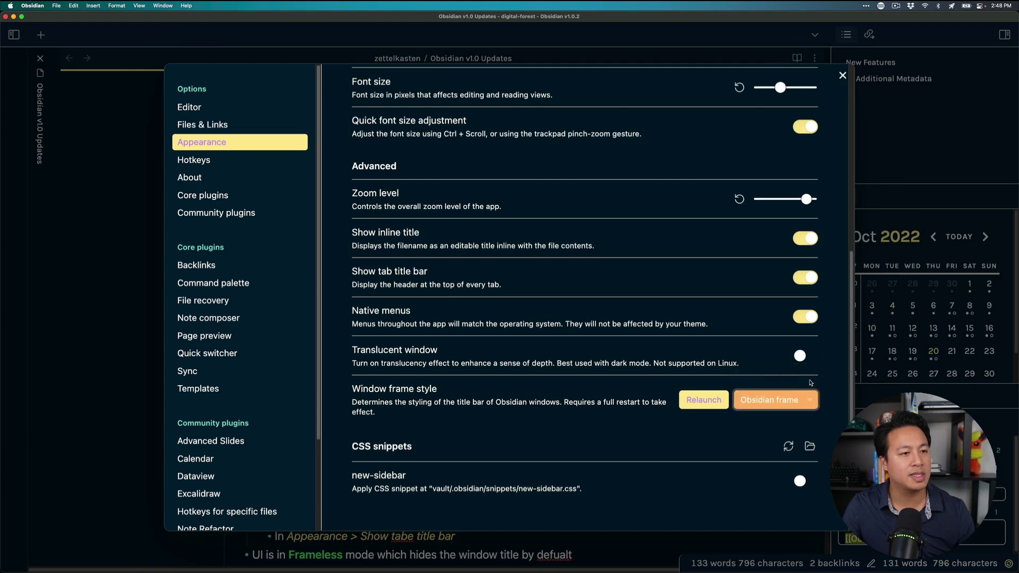
left_click(722, 402)
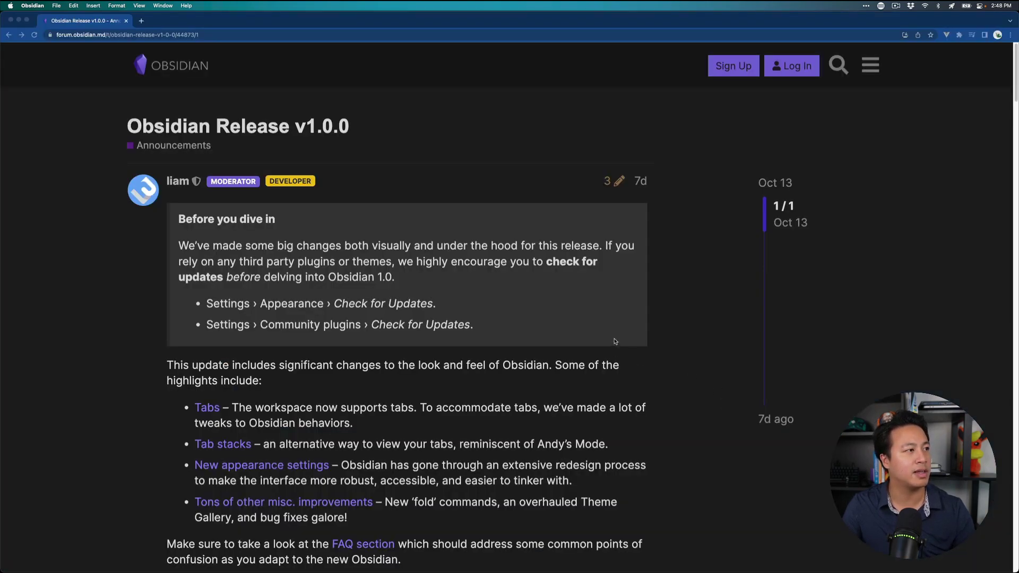
Wait on the v1.0 release post in Chrome while Obsidian restarts
mouse_move(647, 563)
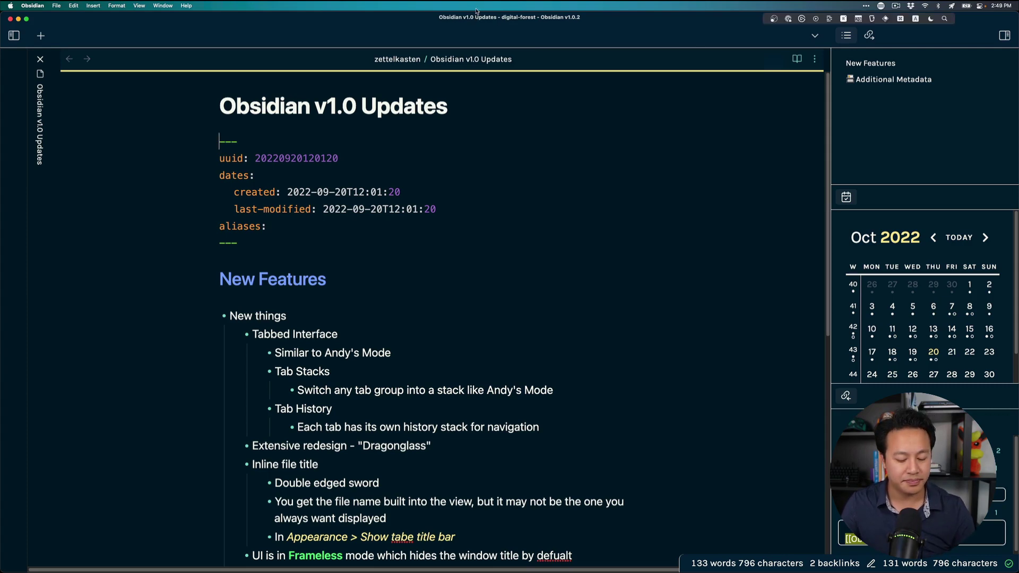
Dismiss the Bartender window and set Window frame style to Hidden (default) in Appearance
key("super+comma")
key("super+w")
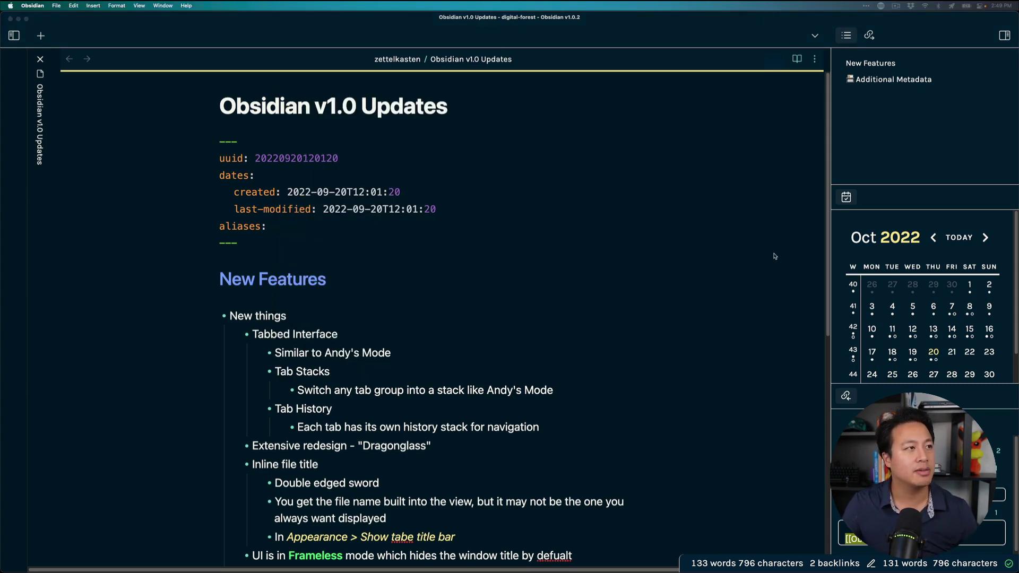
key("super+comma")
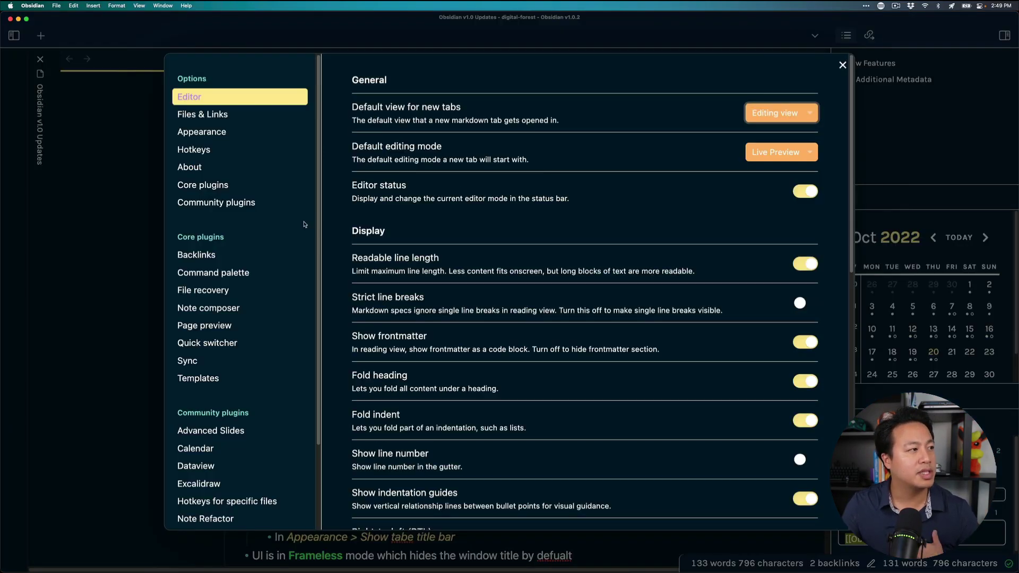
left_click(238, 131)
scroll(599, 425, "down", 3)
scroll(614, 428, "down", 5)
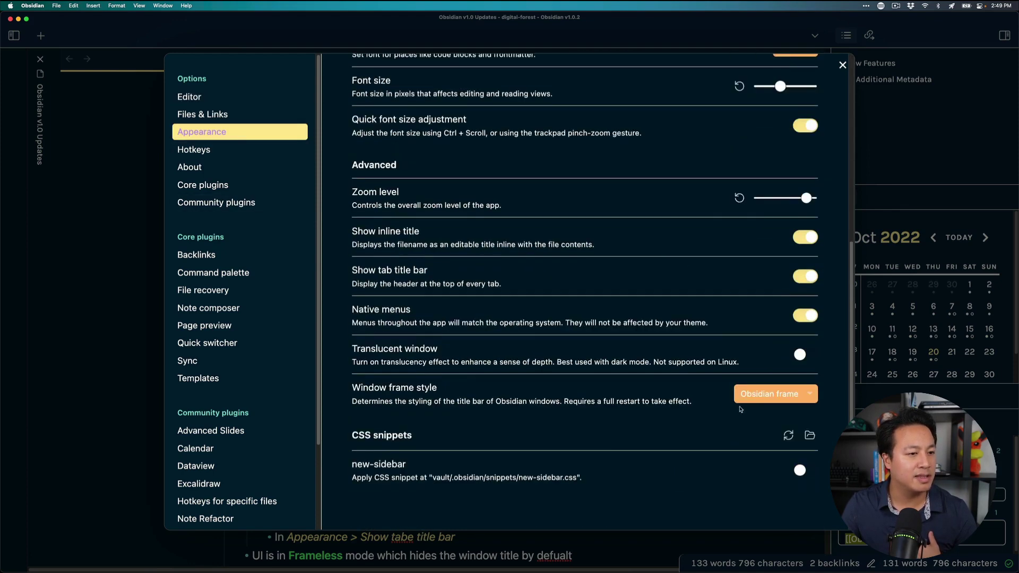
left_click(775, 399)
left_click(759, 377)
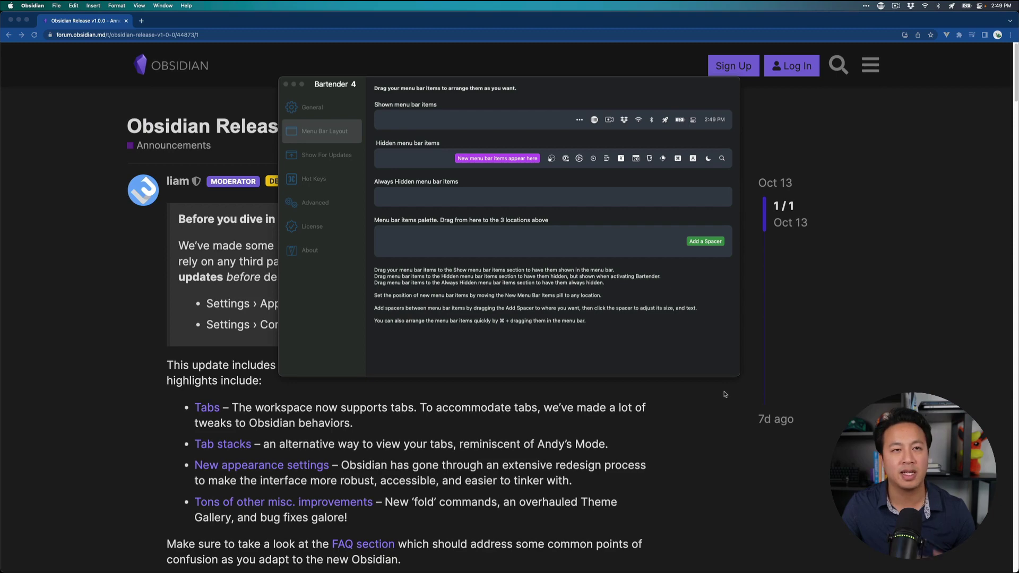
Close the Bartender Menu Bar Layout window and relaunch Obsidian from the Dock
left_click(642, 349)
key("super+w")
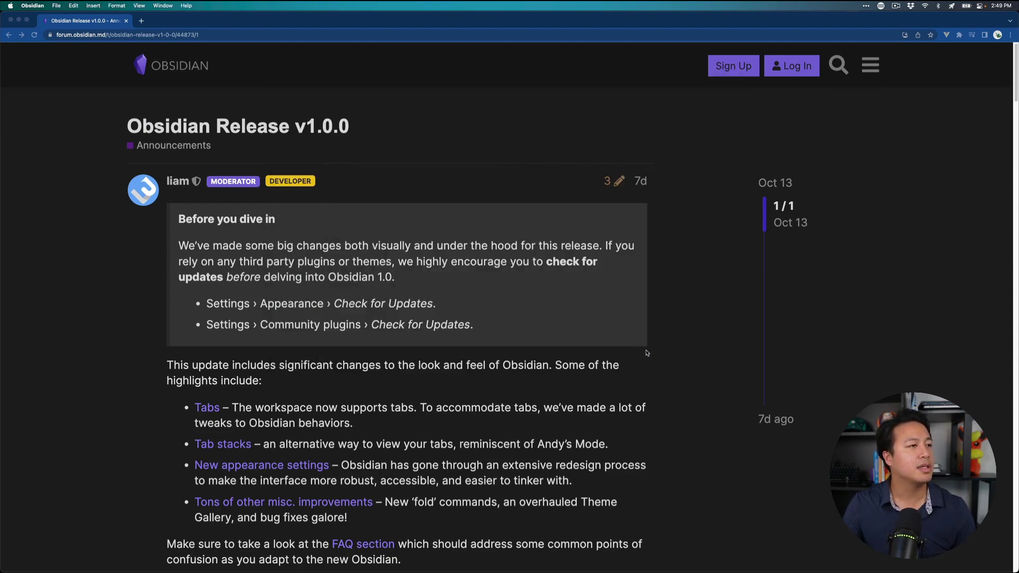
mouse_move(743, 570)
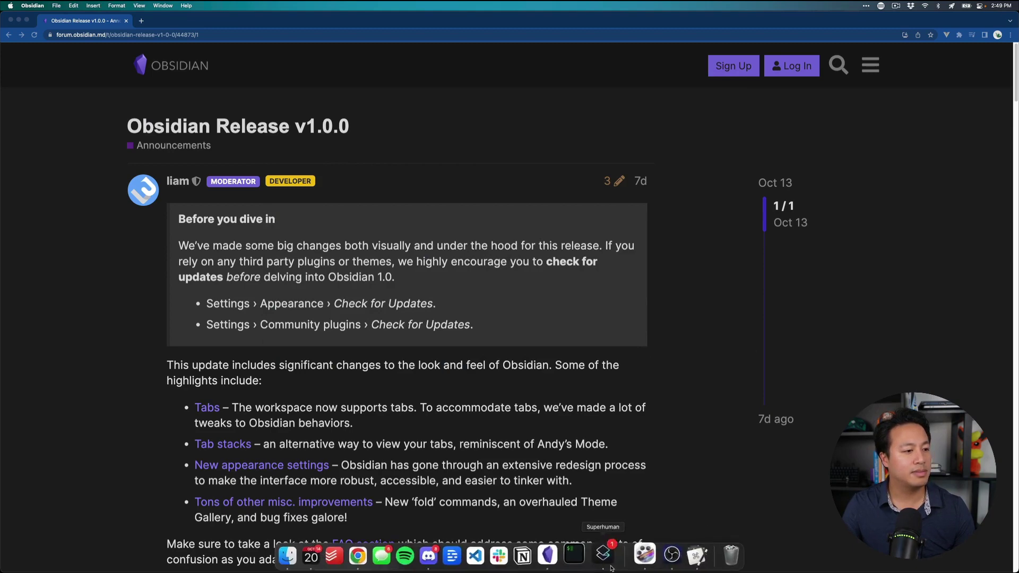
left_click(560, 554)
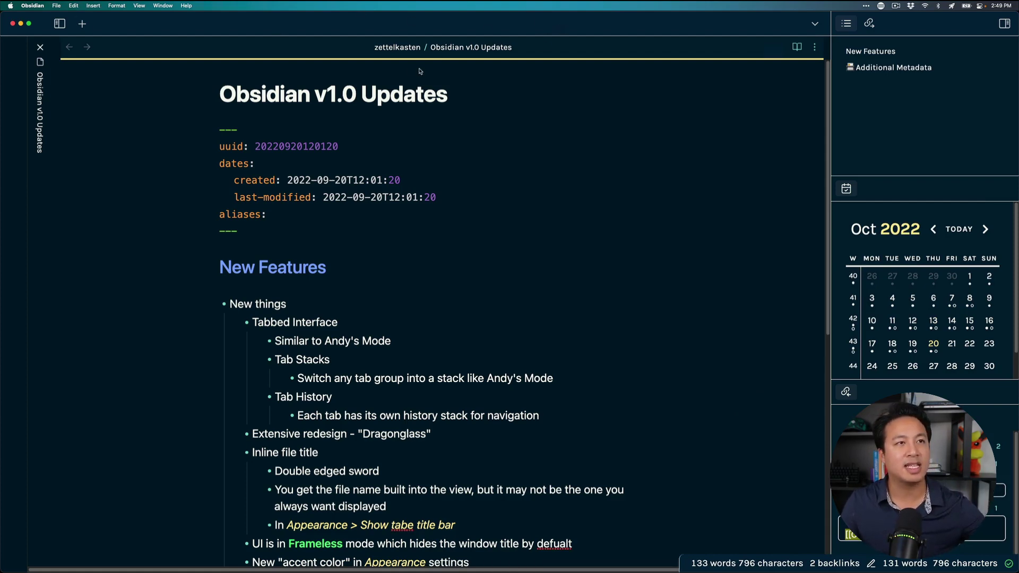
Open an empty split tab, run 'Toggle stacked tabs' from the command palette, then close the empty tab
key("super+backslash")
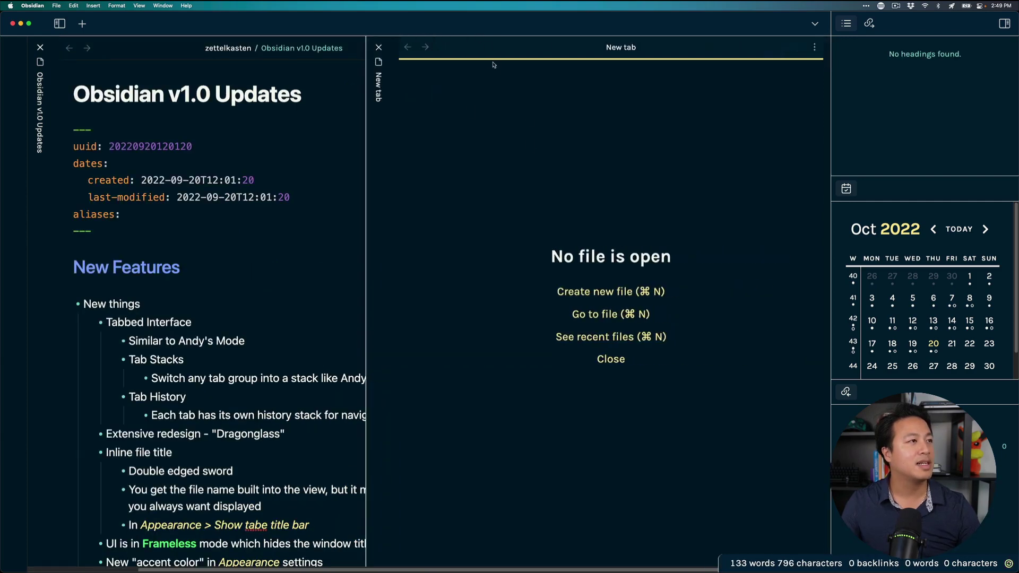
key("super+p")
type("stacked")
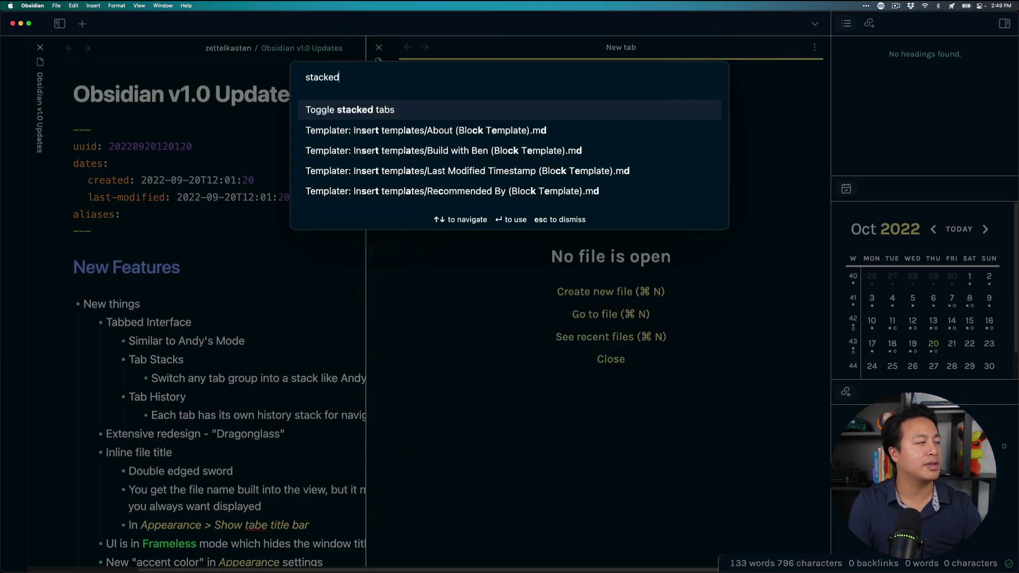
key("Return")
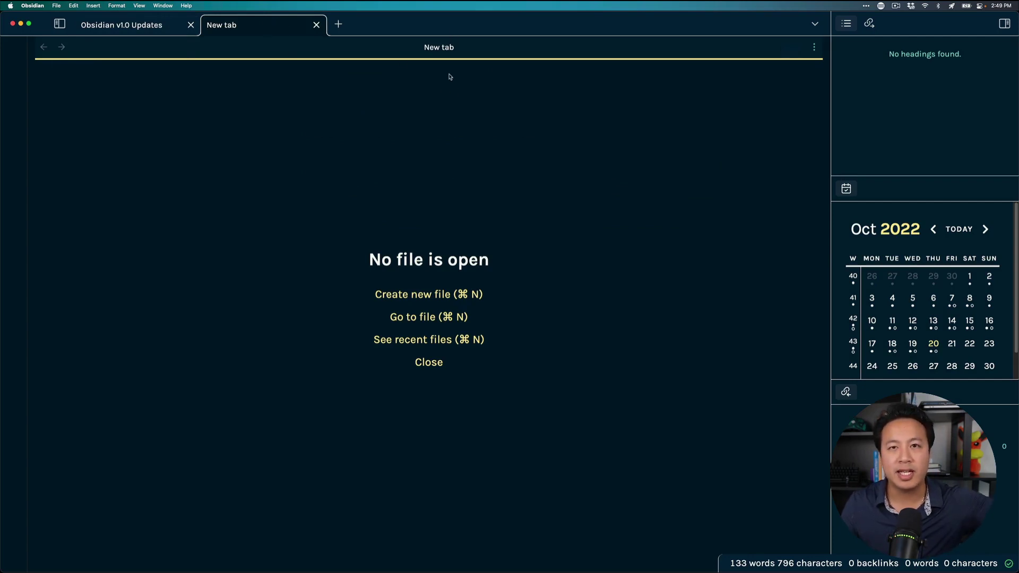
key("super+w")
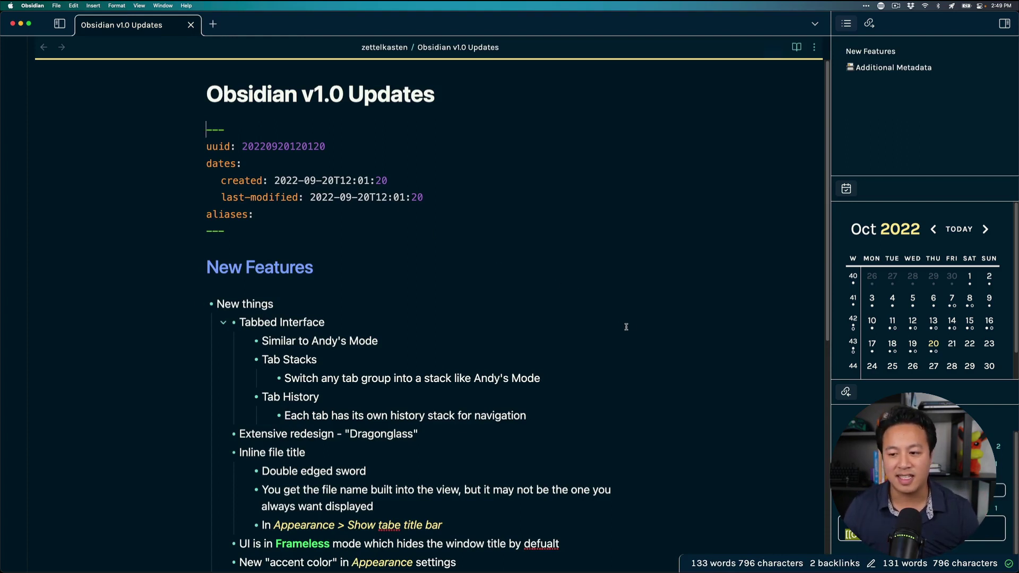
scroll(626, 327, "down", 5)
scroll(620, 352, "up", 5)
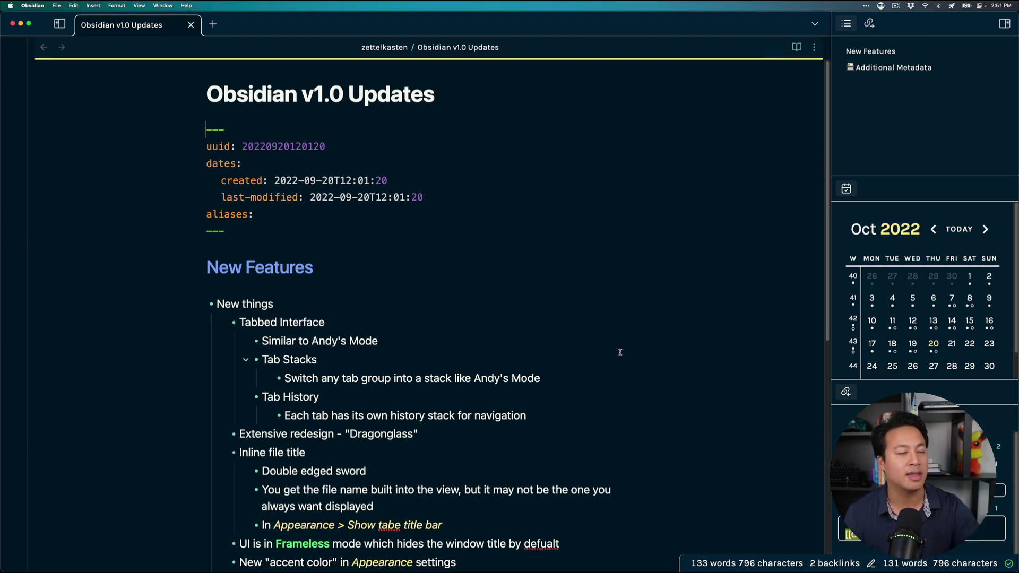
key("super+comma")
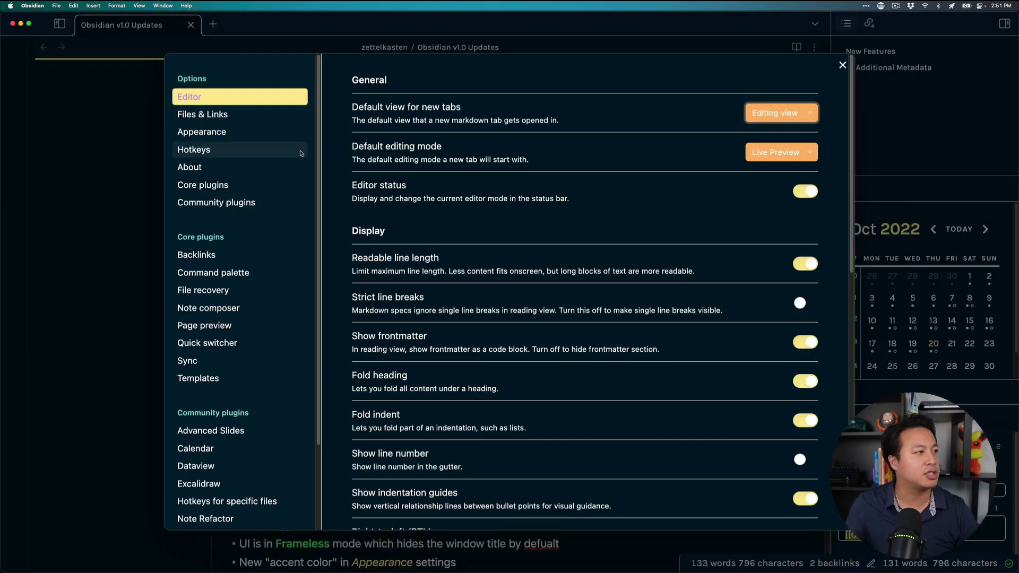
left_click(256, 134)
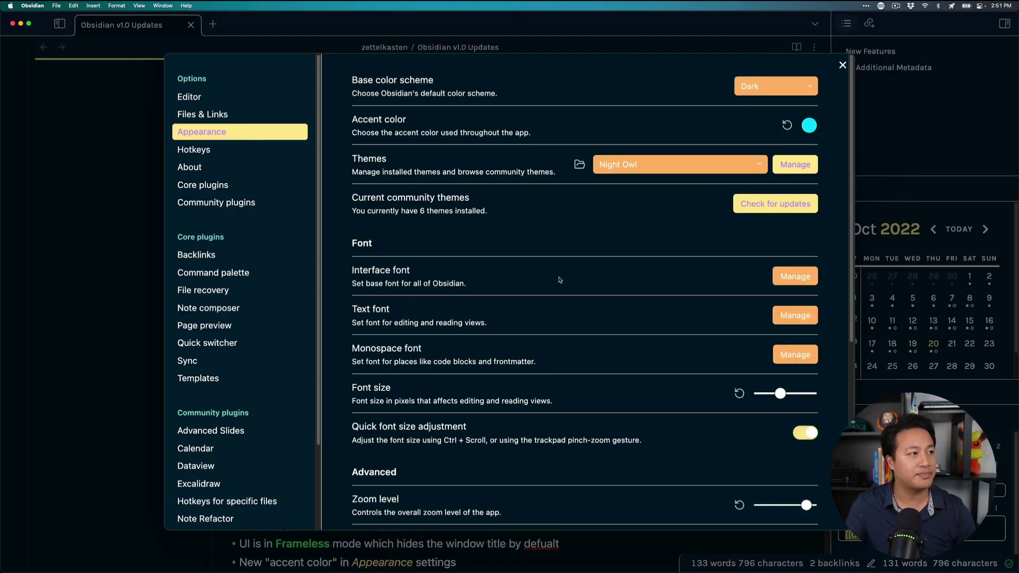
scroll(631, 237, "down", 1)
scroll(624, 201, "up", 1)
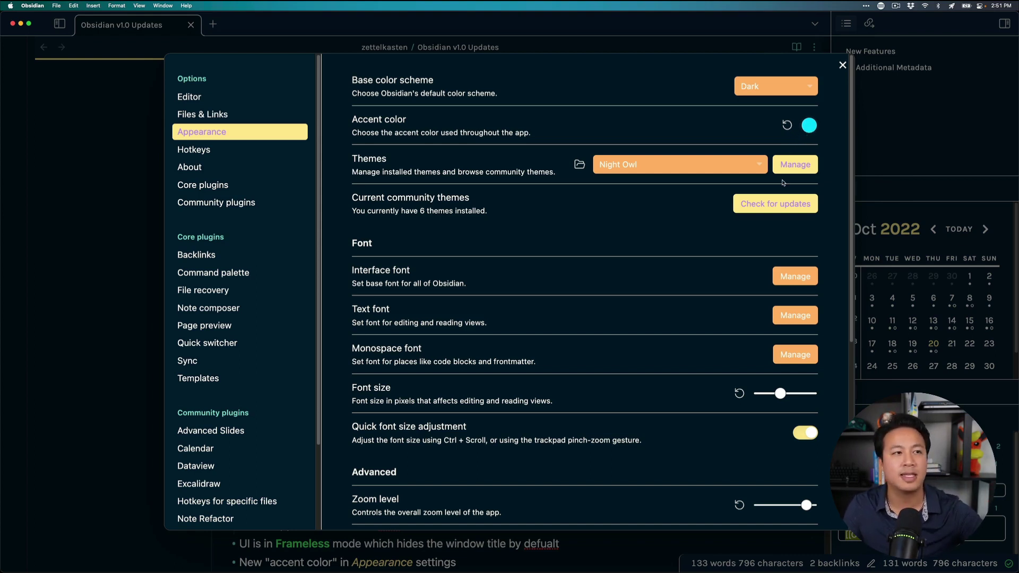
scroll(707, 209, "down", 3)
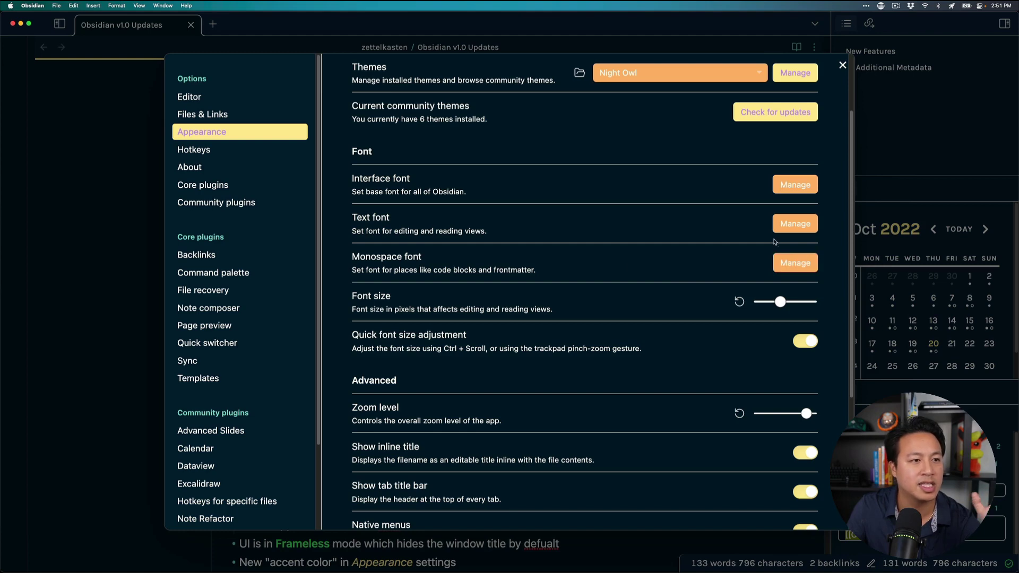
mouse_move(766, 305)
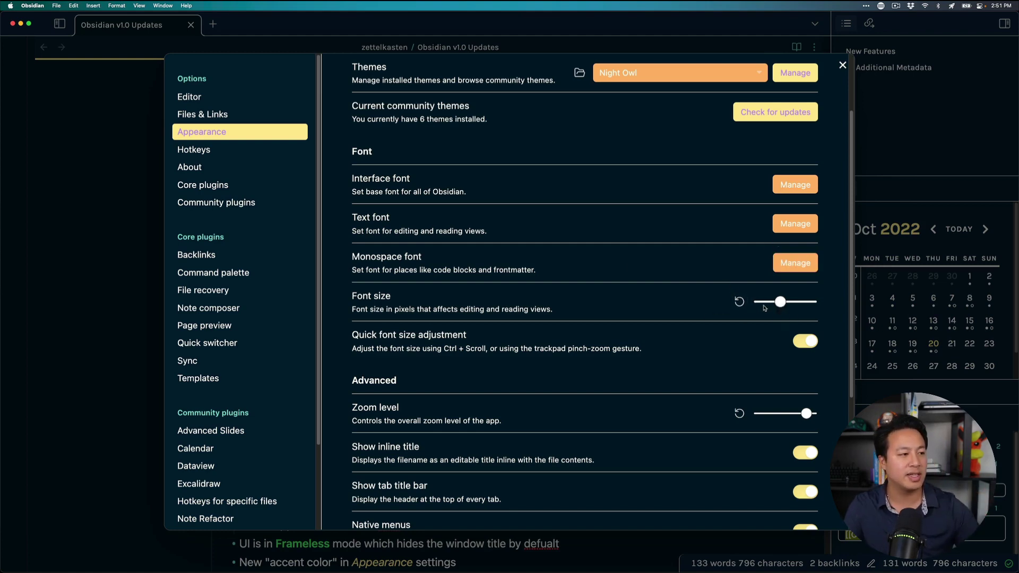
scroll(658, 333, "down", 3)
scroll(656, 331, "up", 4)
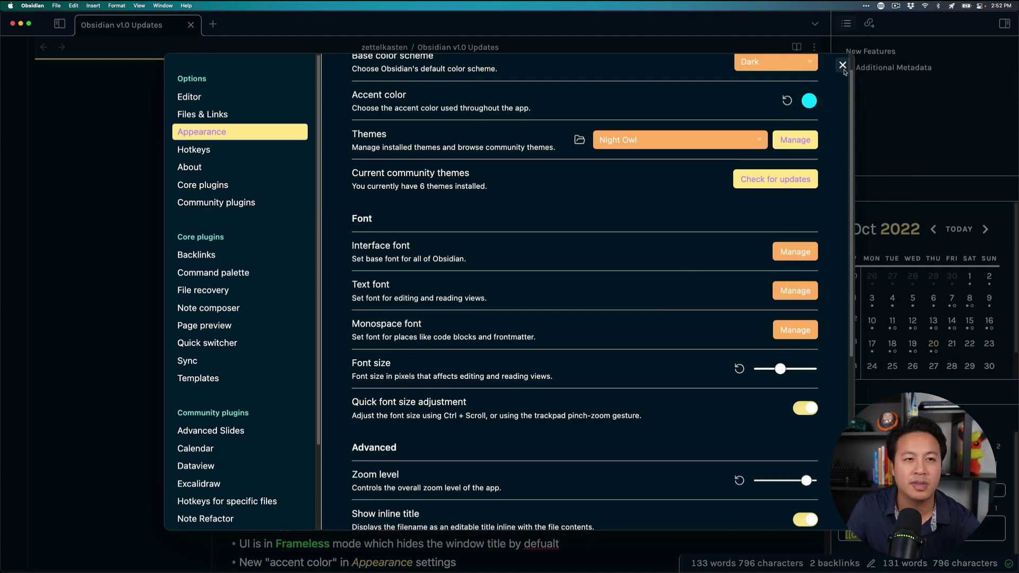
left_click(842, 66)
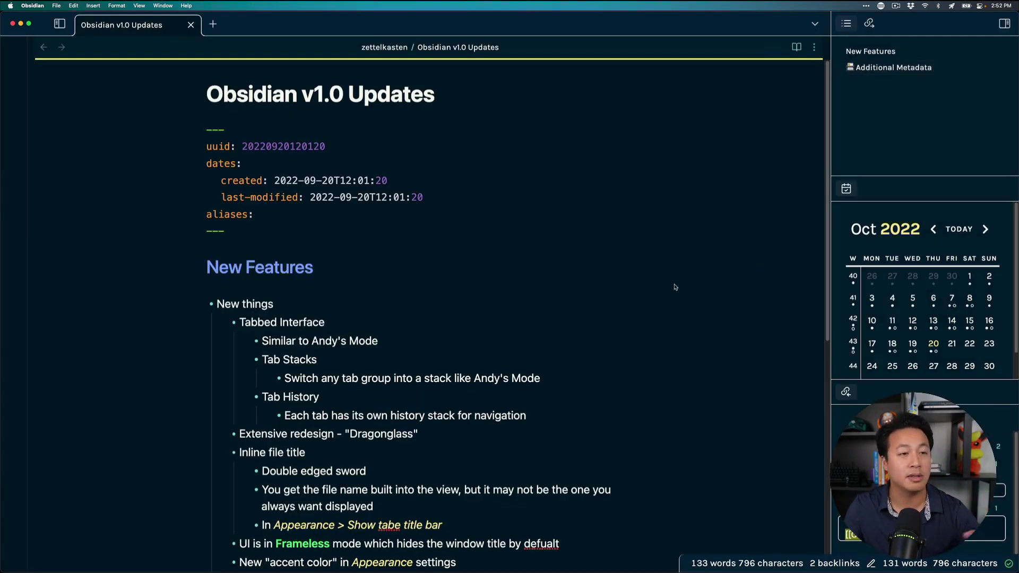
Scroll through the v1.0 Updates note's list of new features
scroll(667, 295, "down", 3)
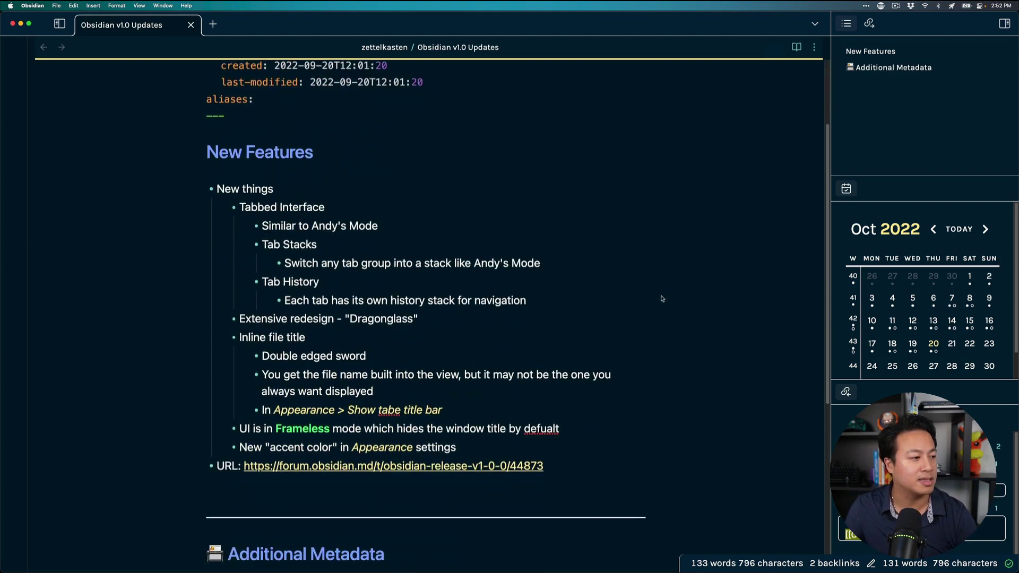
scroll(652, 298, "up", 3)
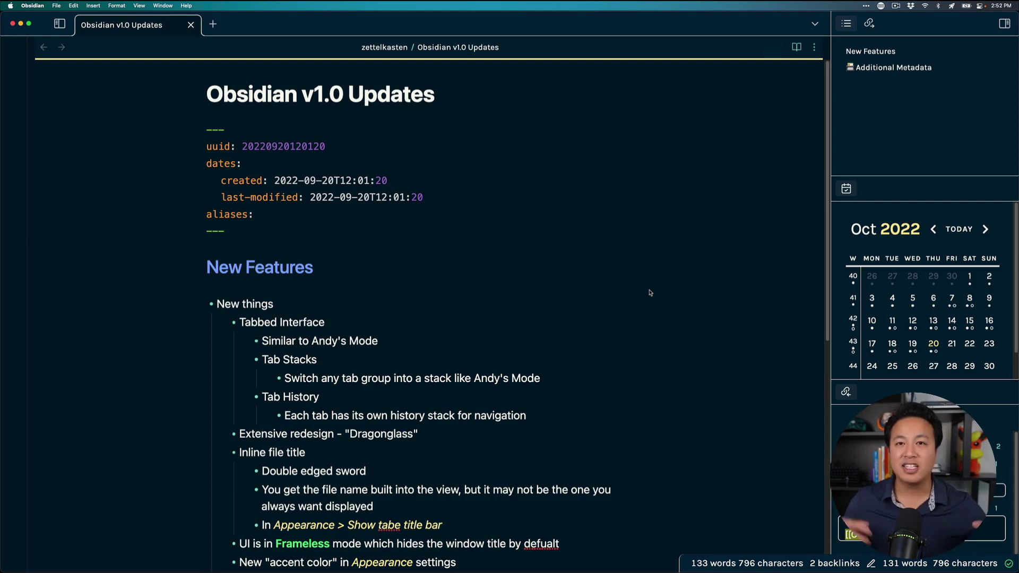
scroll(936, 307, "down", 1)
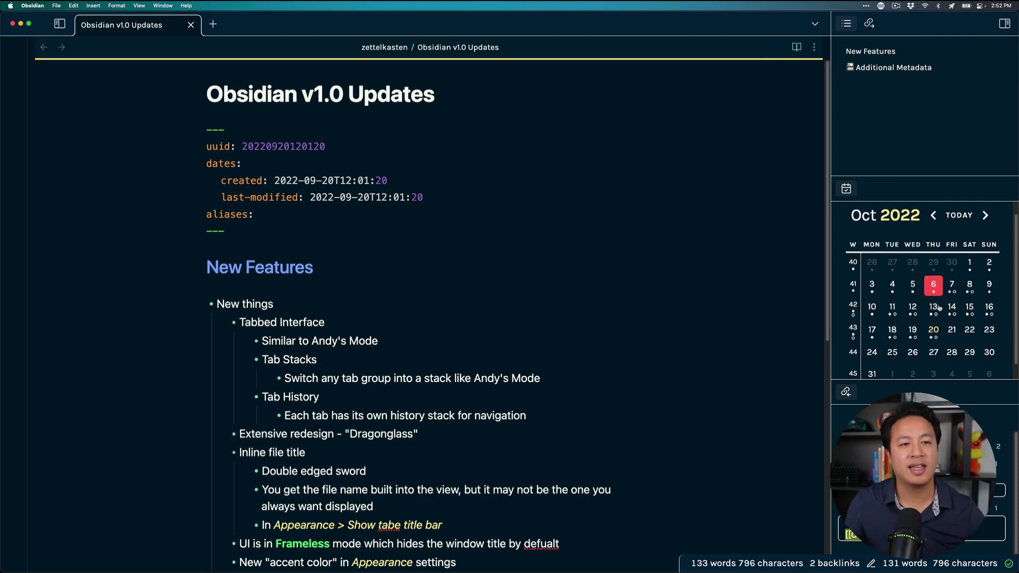